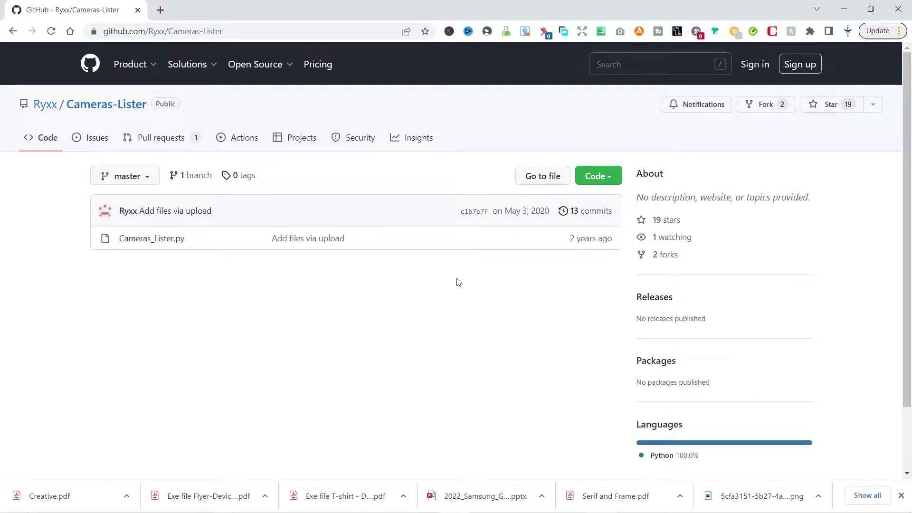
pyautogui.click(596, 183)
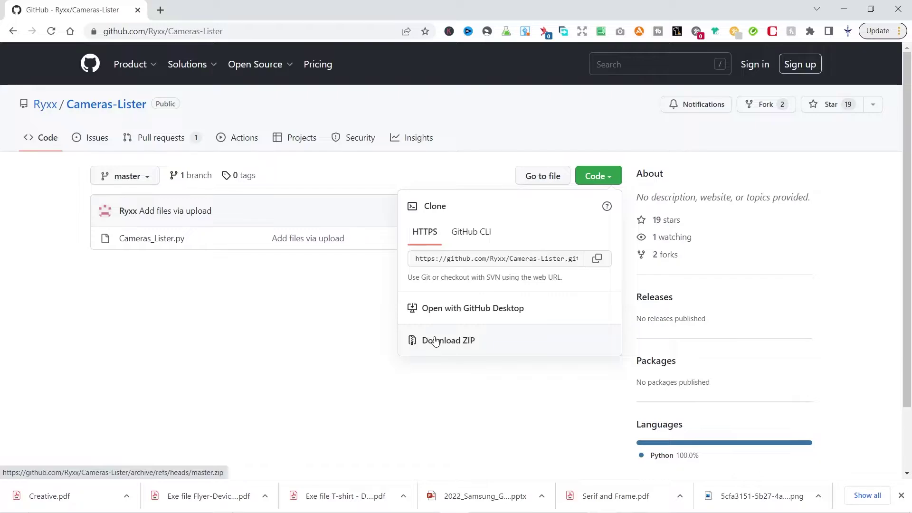
pyautogui.click(465, 371)
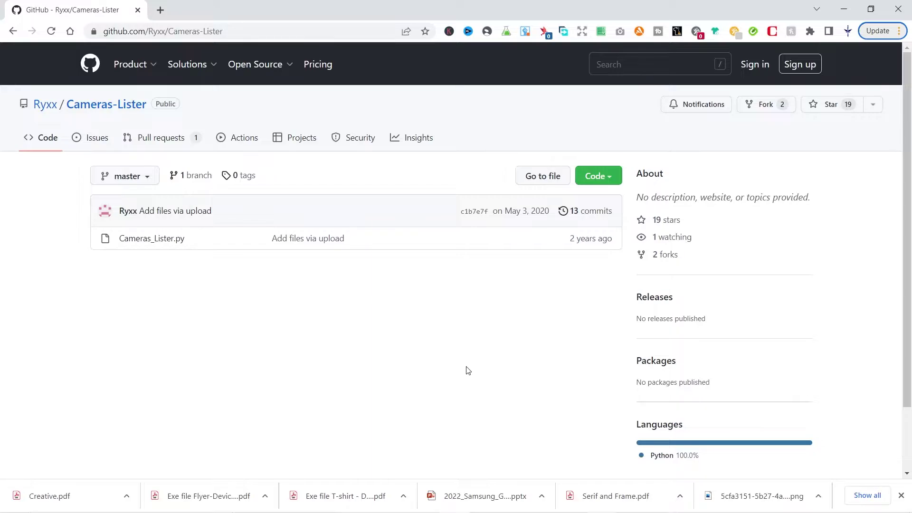
# - Switch to File Explorer and go to the root of drive C:\
pyautogui.hotkey('alt', 'Tab')
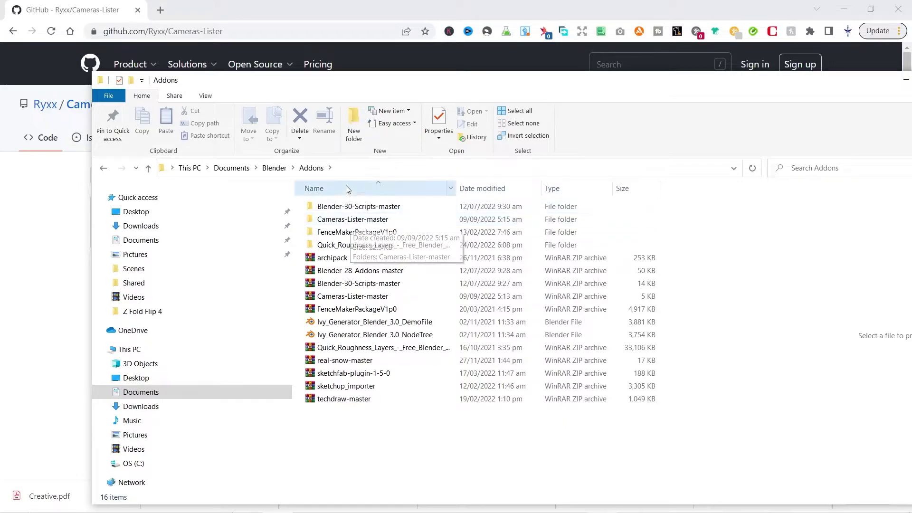
pyautogui.click(343, 173)
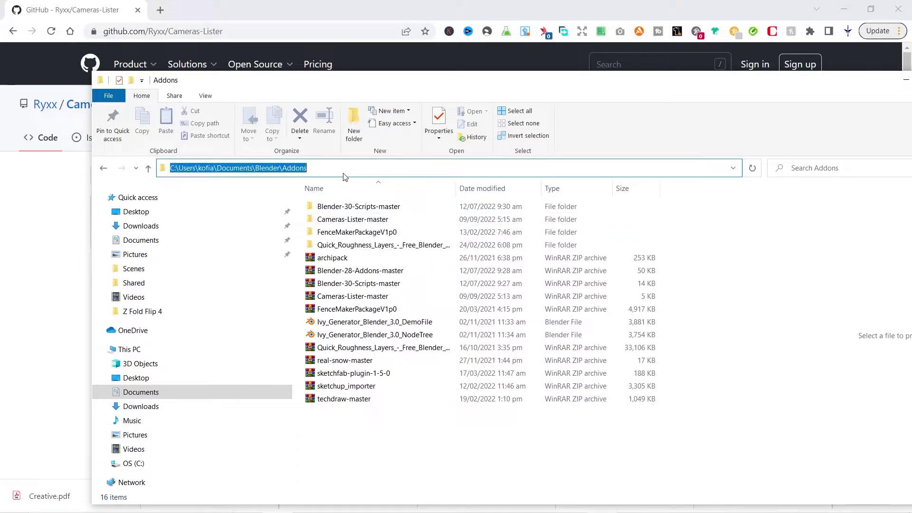
pyautogui.write('c:\\')
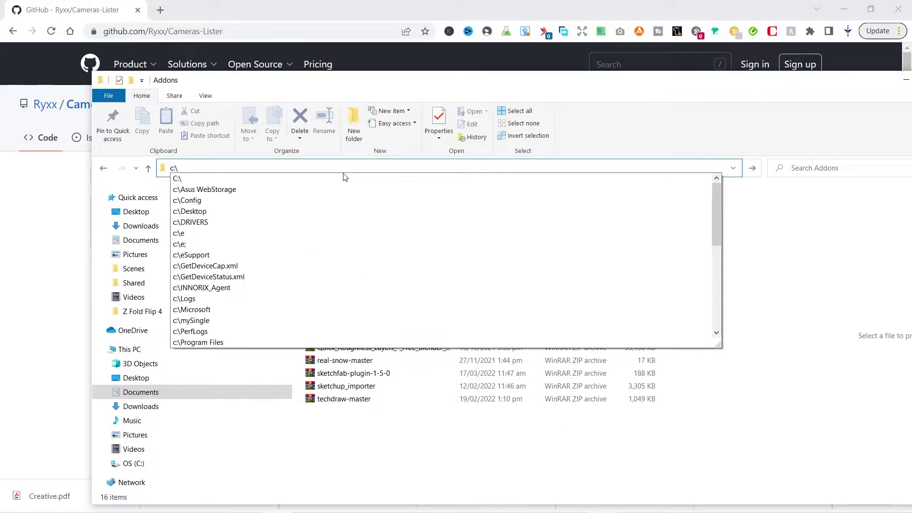
pyautogui.press('Return')
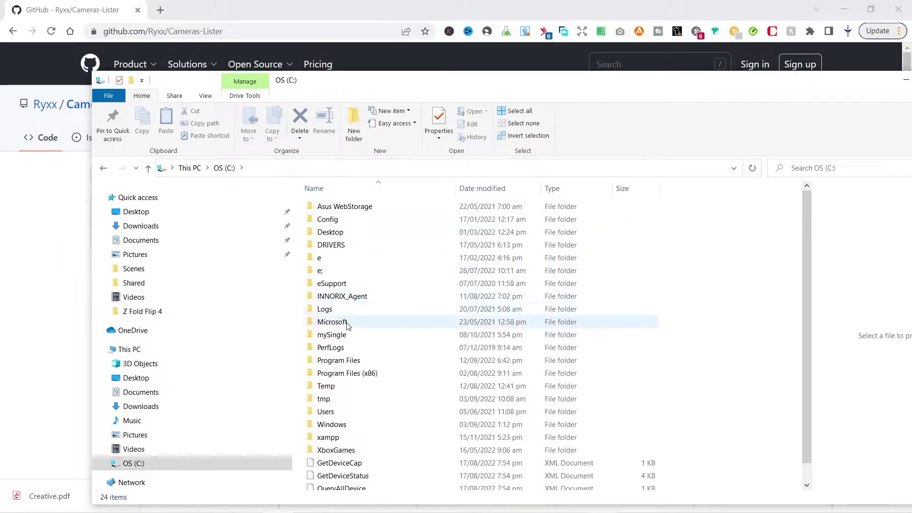
# - Open Program Files > Blender Foundation > Blender 3.3 > 3.3 > scripts > addons
pyautogui.click(352, 361)
pyautogui.doubleClick(351, 361)
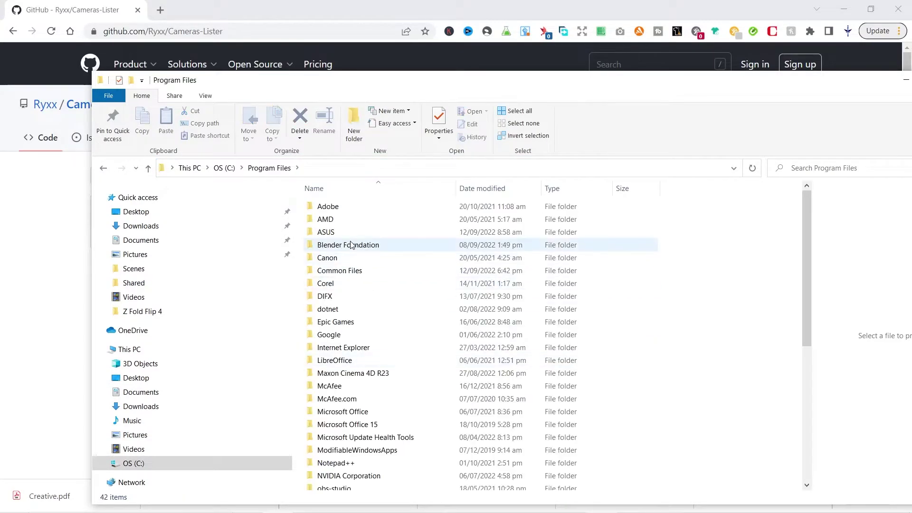
pyautogui.click(343, 244)
pyautogui.doubleClick(343, 243)
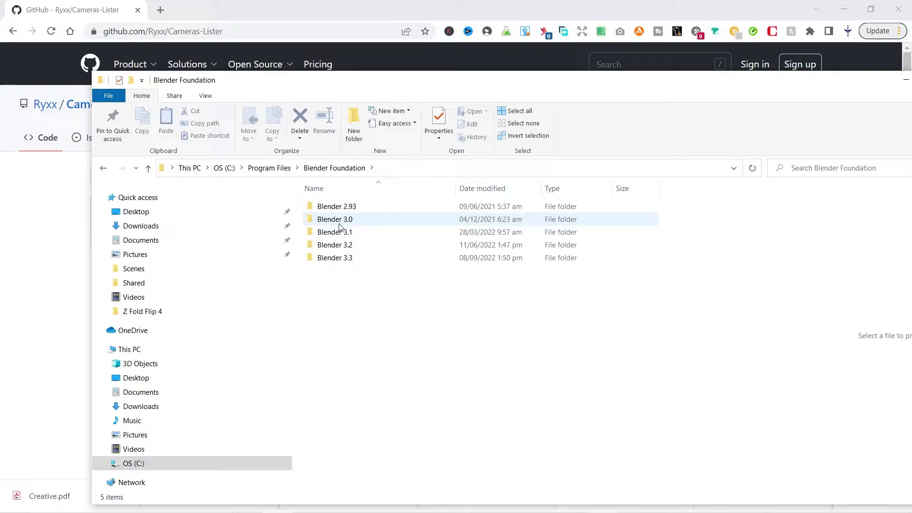
pyautogui.doubleClick(336, 259)
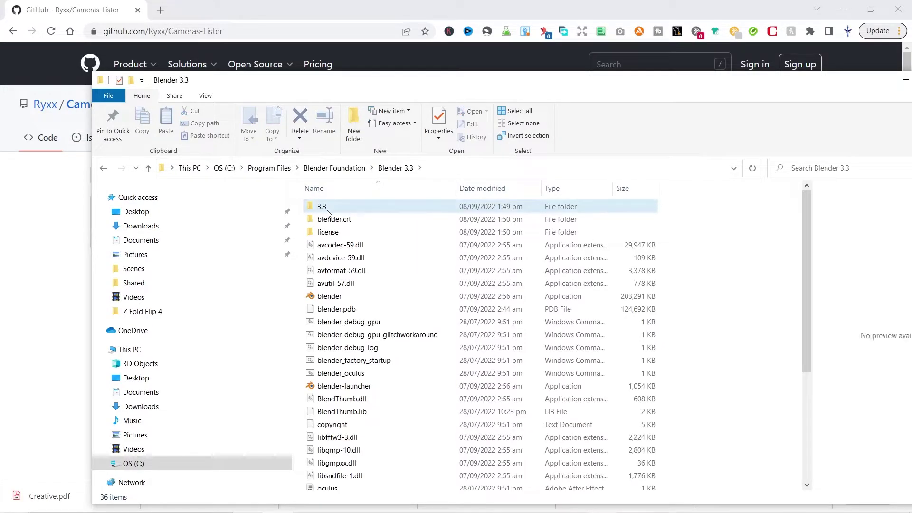
pyautogui.doubleClick(327, 212)
pyautogui.click(325, 233)
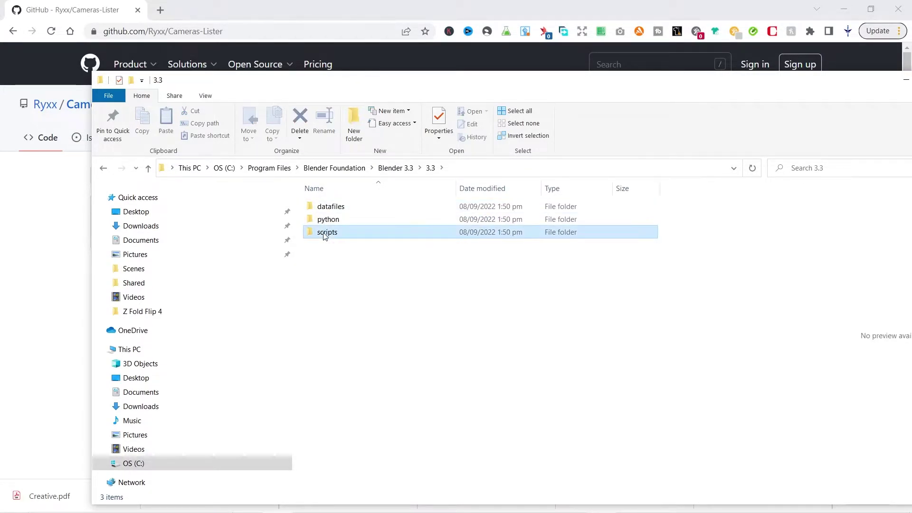
pyautogui.doubleClick(326, 234)
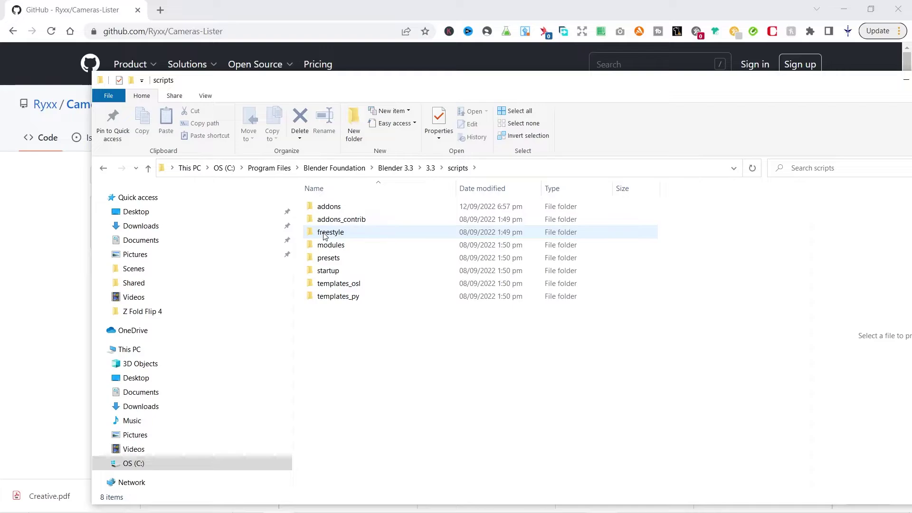
pyautogui.doubleClick(333, 209)
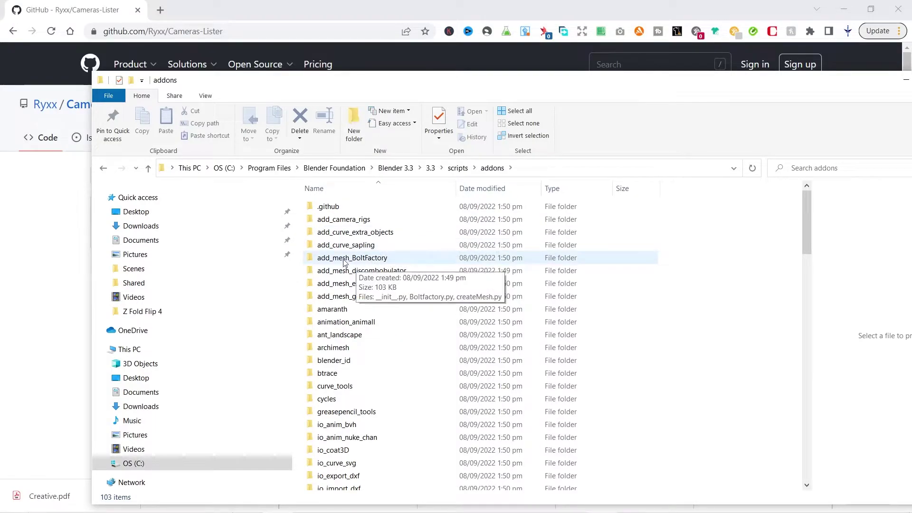
# - Copy the Cameras-Lister-master folder from Documents > Blender > Addons
pyautogui.click(155, 243)
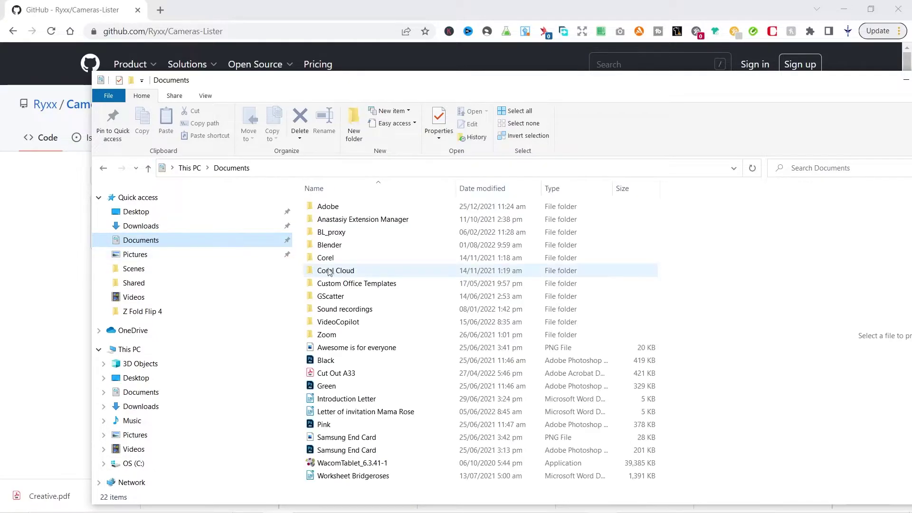
pyautogui.click(338, 247)
pyautogui.doubleClick(338, 247)
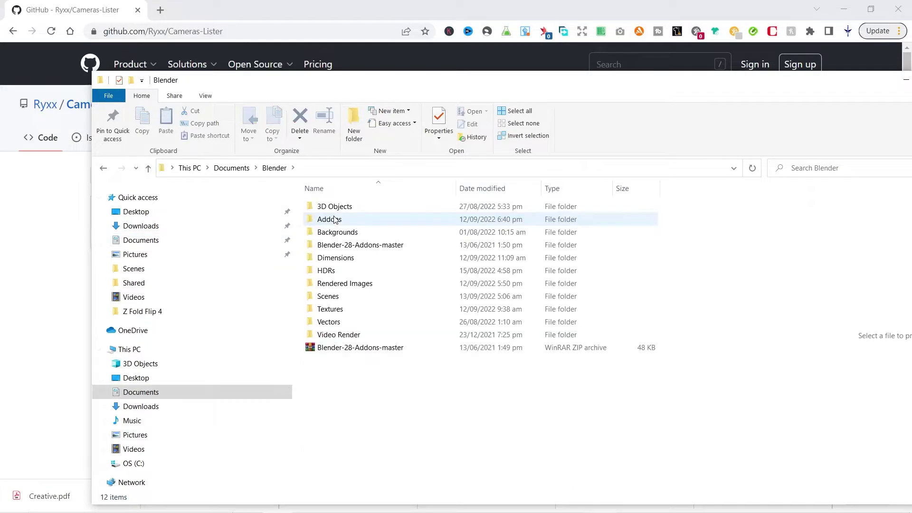
pyautogui.click(334, 221)
pyautogui.doubleClick(334, 221)
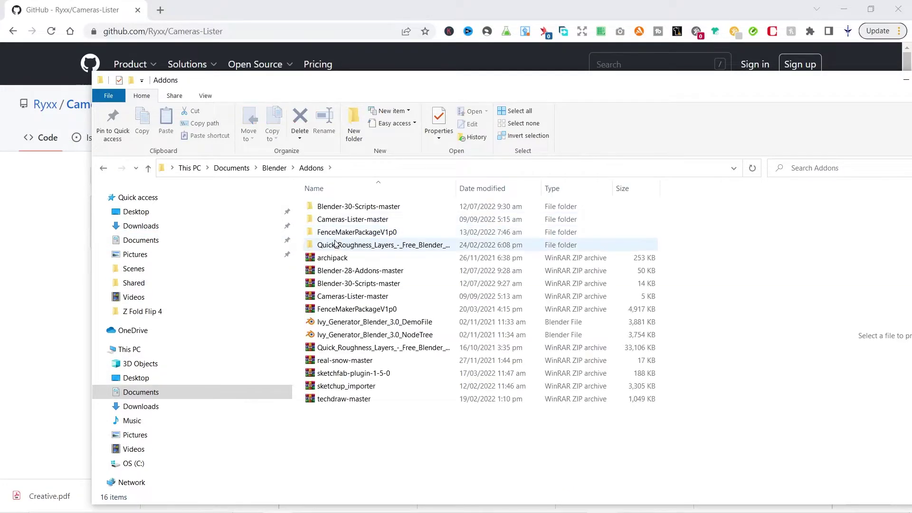
pyautogui.click(341, 220)
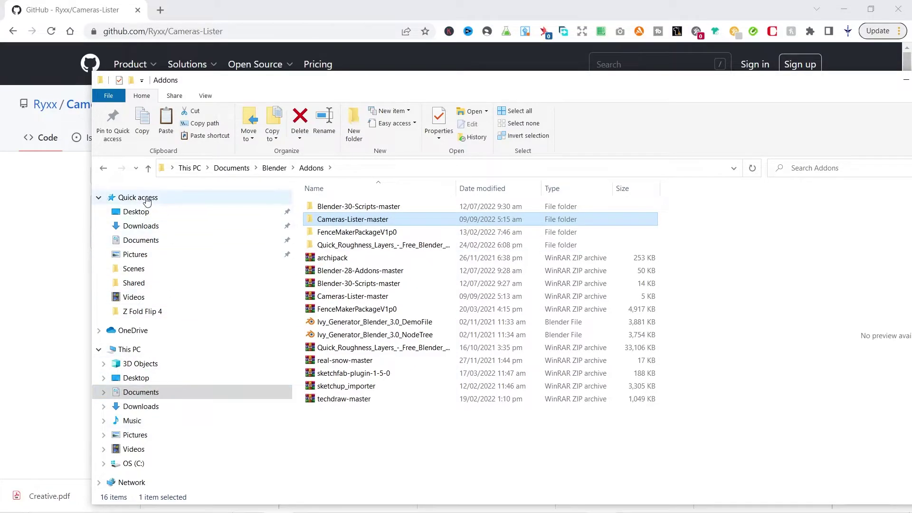
# - Paste it into Blender 3.3's addons folder, granting administrator permission
pyautogui.click(103, 169)
pyautogui.click(103, 169)
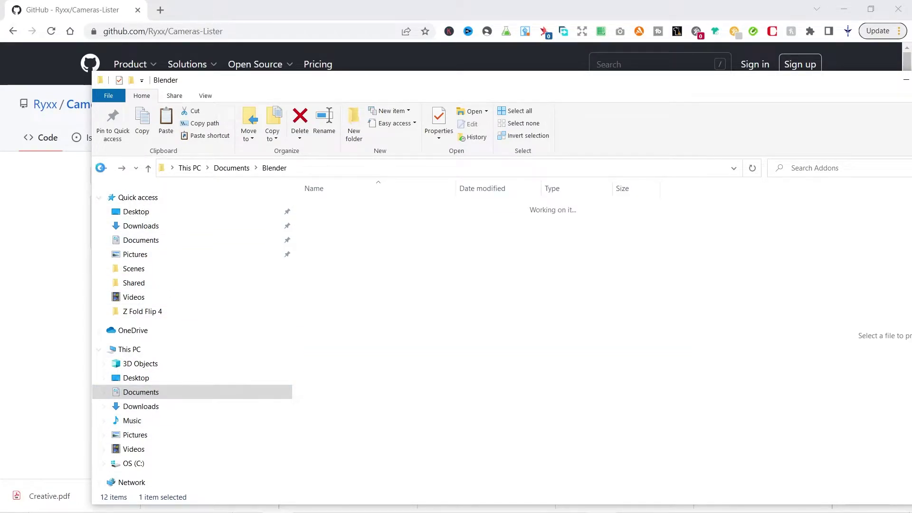
pyautogui.click(102, 170)
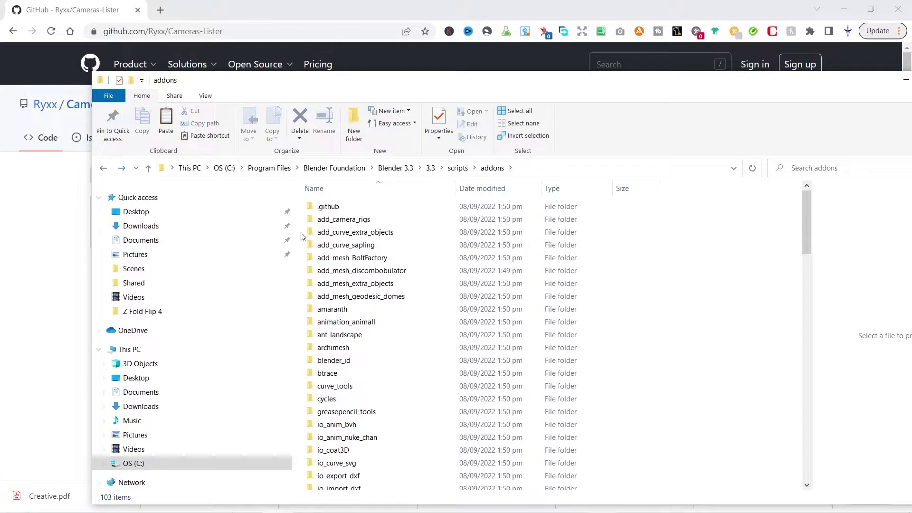
pyautogui.hotkey('ctrl', 'v')
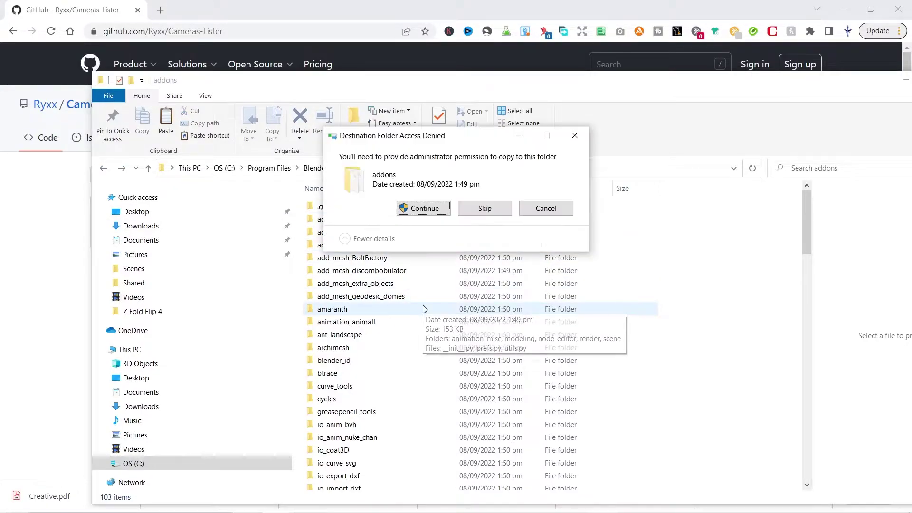
pyautogui.click(425, 209)
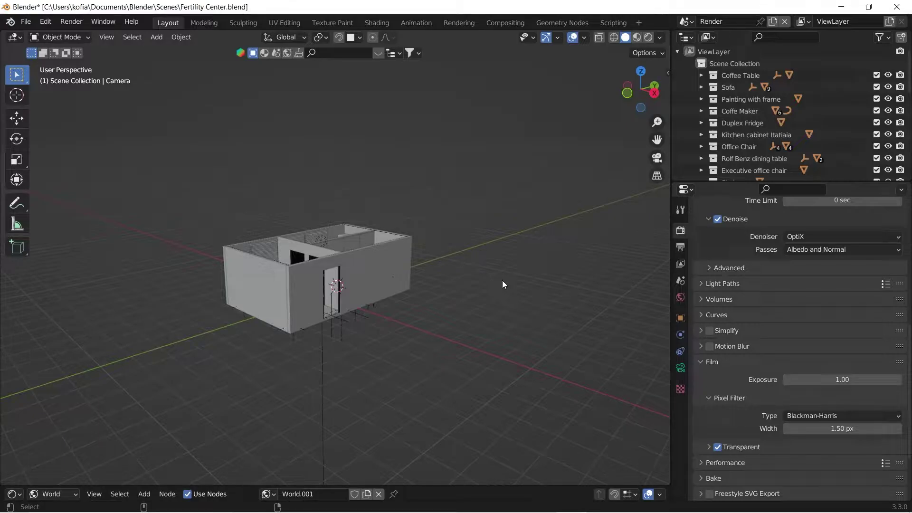
# - Open Preferences on Add-ons, clear the search filter, and scroll through the full add-on list
pyautogui.hotkey('ctrl', ',')
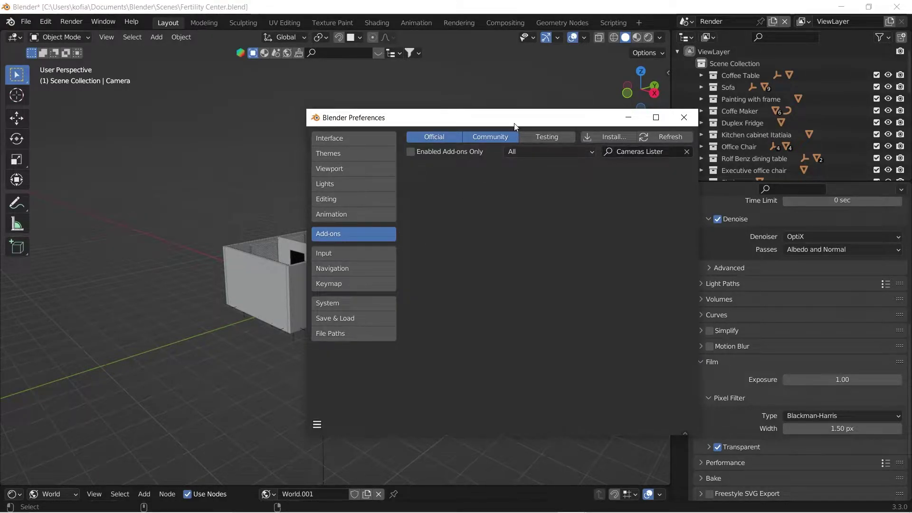
pyautogui.moveTo(515, 122); pyautogui.dragTo(397, 127)
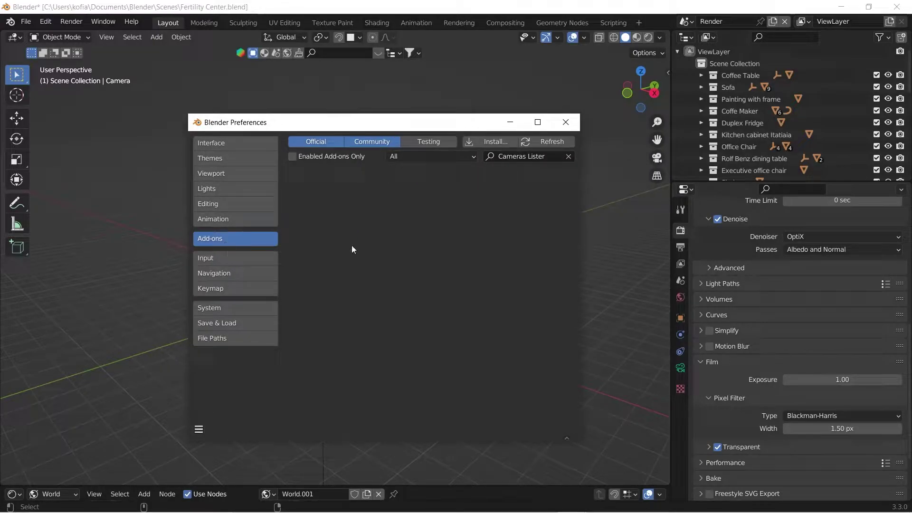
pyautogui.click(568, 157)
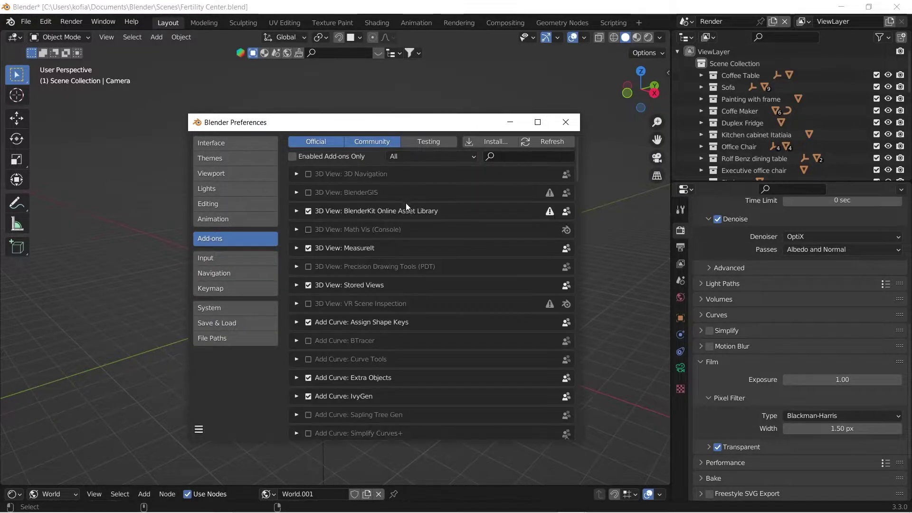
pyautogui.scroll(-6, 370, 296)
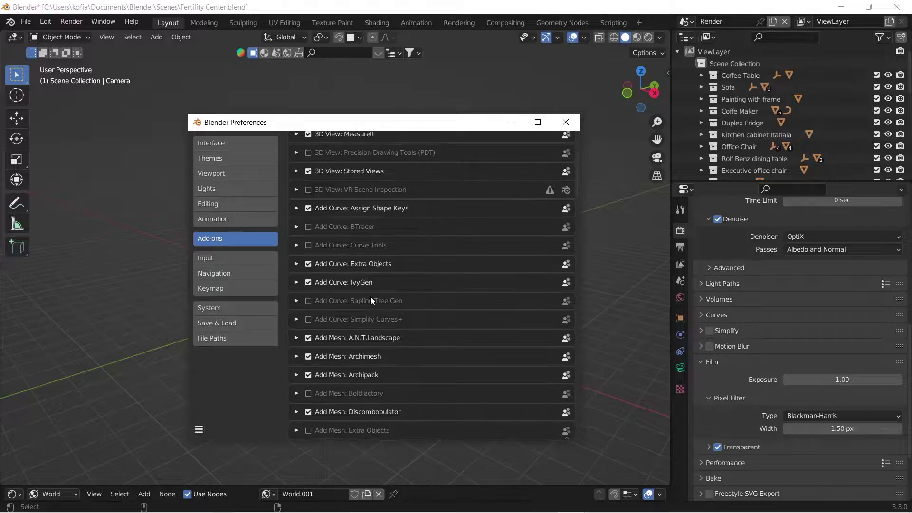
pyautogui.scroll(-8, 371, 297)
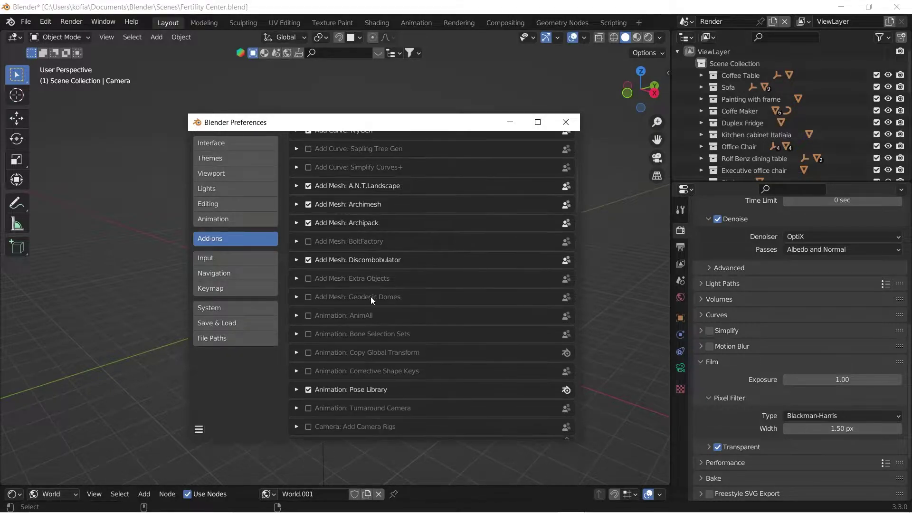
pyautogui.scroll(-13, 371, 296)
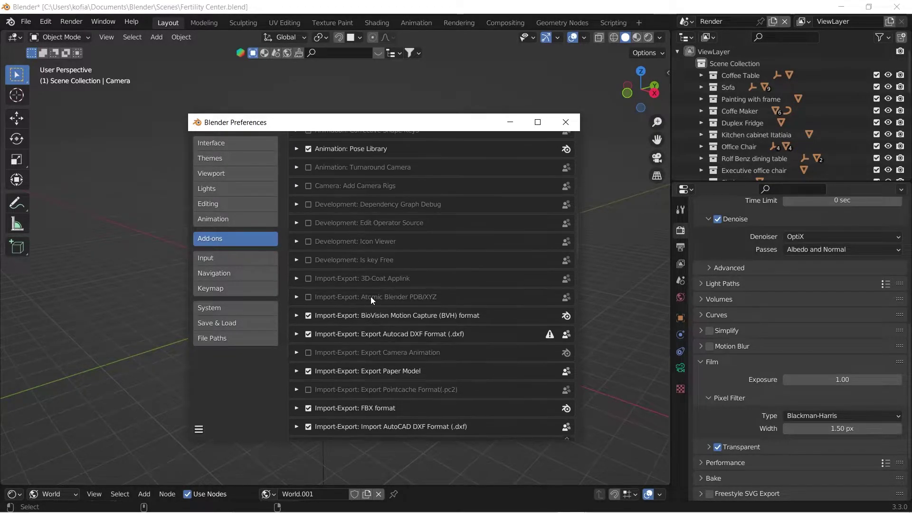
pyautogui.scroll(7, 371, 296)
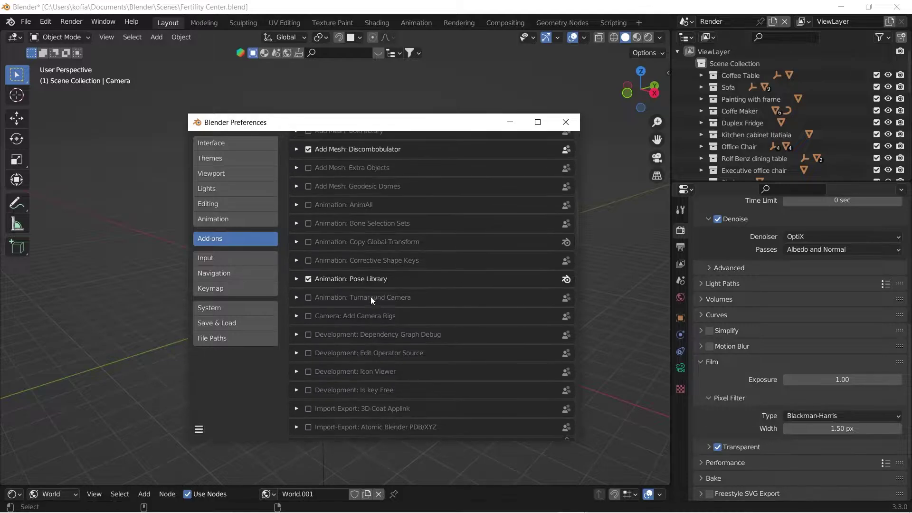
pyautogui.scroll(7, 370, 296)
pyautogui.scroll(5, 455, 203)
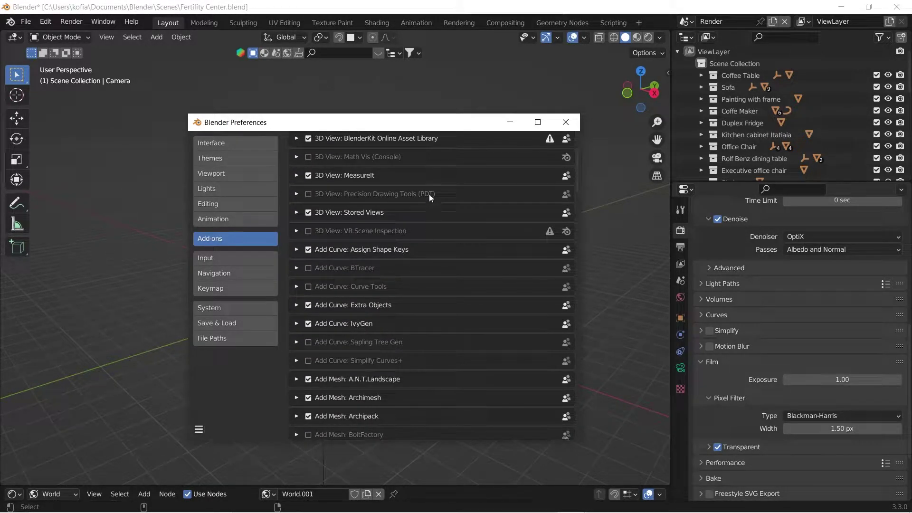
pyautogui.scroll(4, 500, 150)
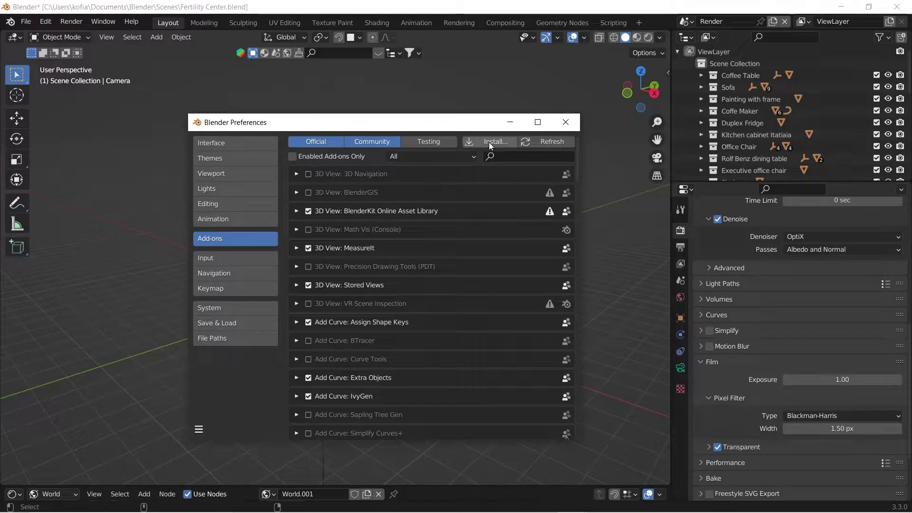
# - Install the Cameras_Lister.py script as an add-on
pyautogui.click(489, 141)
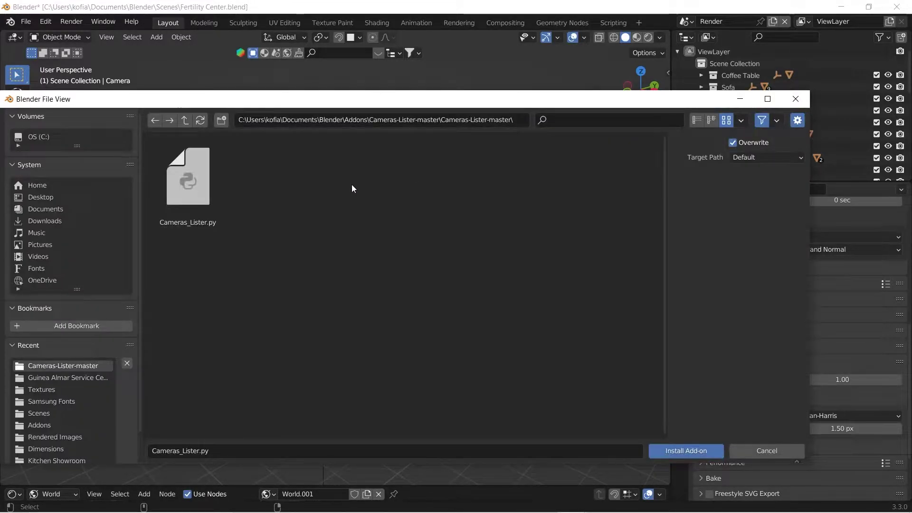
pyautogui.click(209, 176)
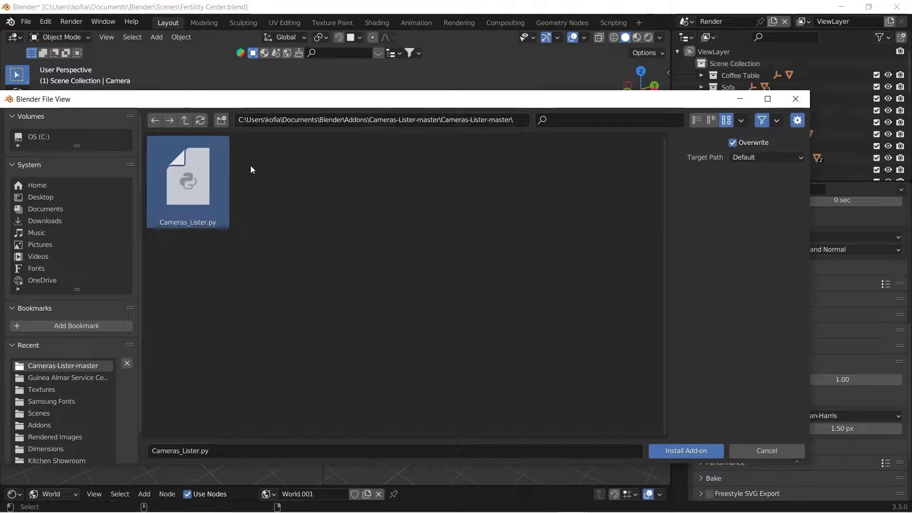
pyautogui.click(697, 449)
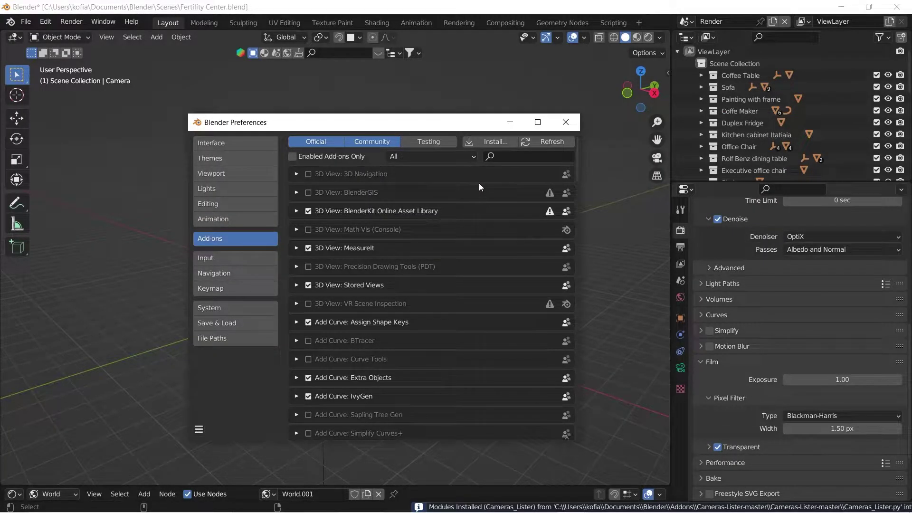
# - Enable the Cameras Lister add-on and close Preferences
pyautogui.click(537, 157)
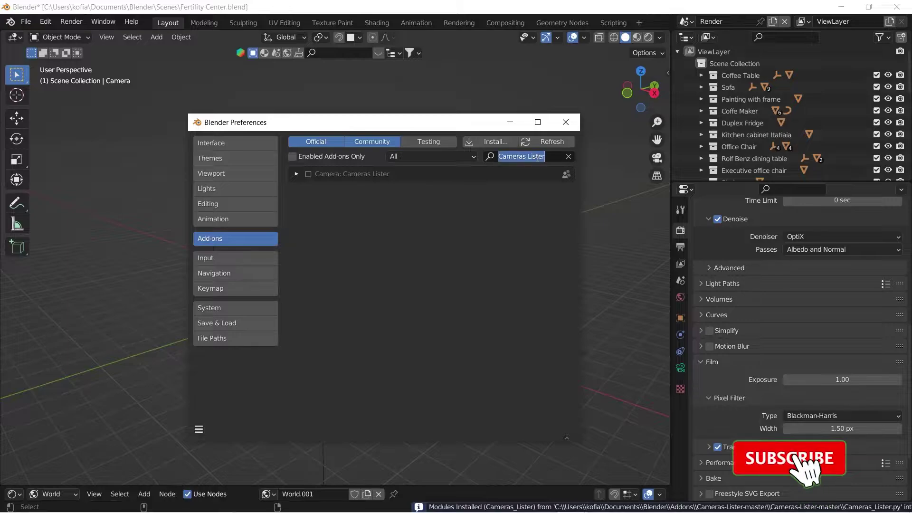
pyautogui.click(309, 174)
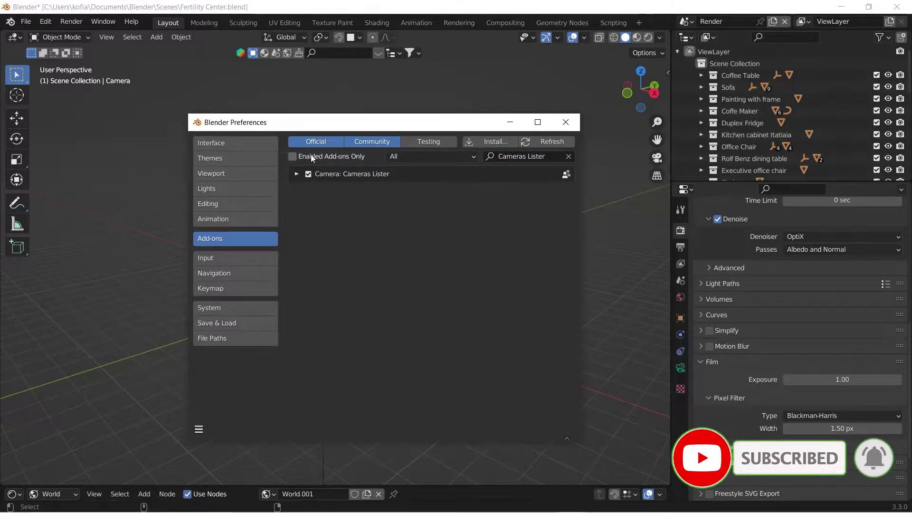
pyautogui.click(566, 122)
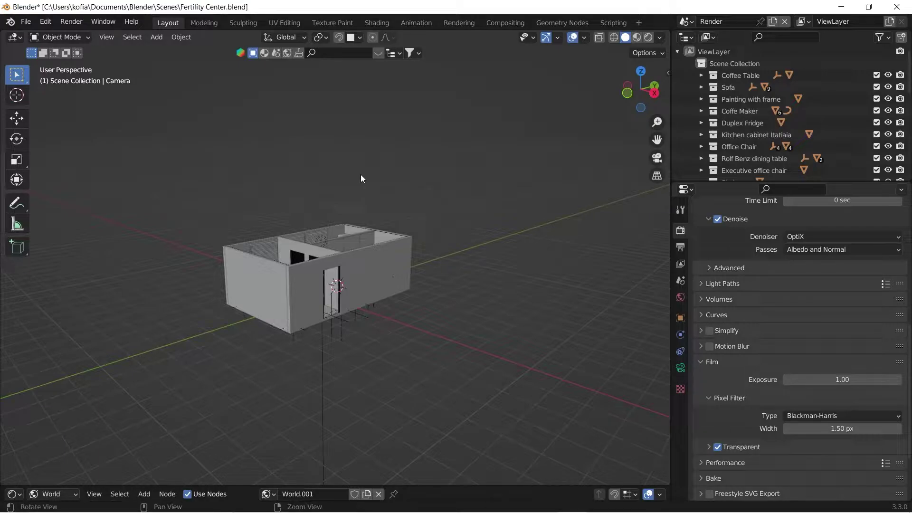
# - Bring up the Cameras Lister popup panel over the viewport with Ctrl+Shift+C
pyautogui.hotkey('ctrl', 'shift', 'c')
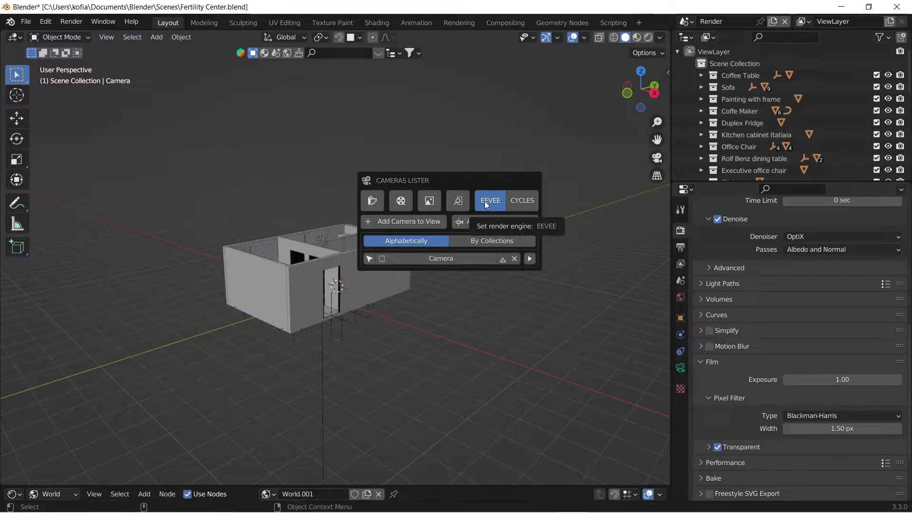
# - Switch the engine to Cycles via the lister, check Render properties, then switch back to Eevee
pyautogui.click(517, 199)
pyautogui.click(682, 247)
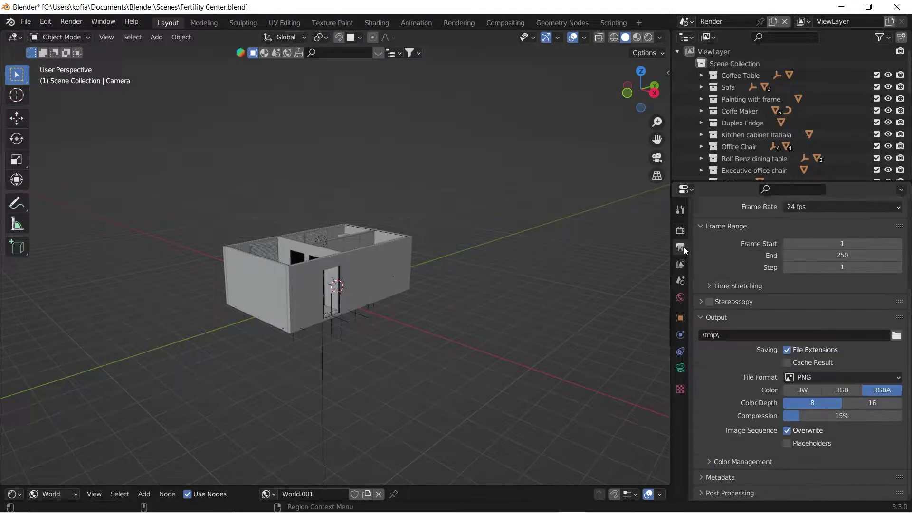
pyautogui.click(680, 232)
pyautogui.scroll(8, 775, 259)
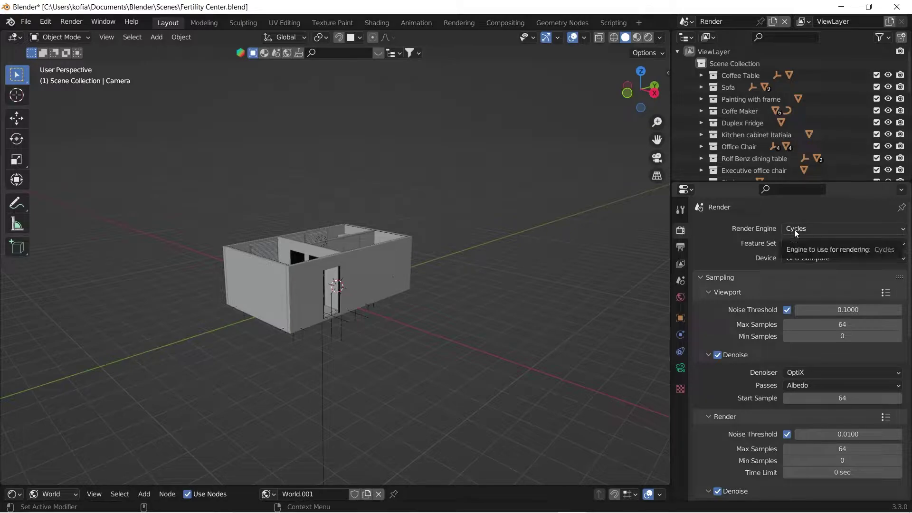
pyautogui.hotkey('ctrl', 'alt', 'c')
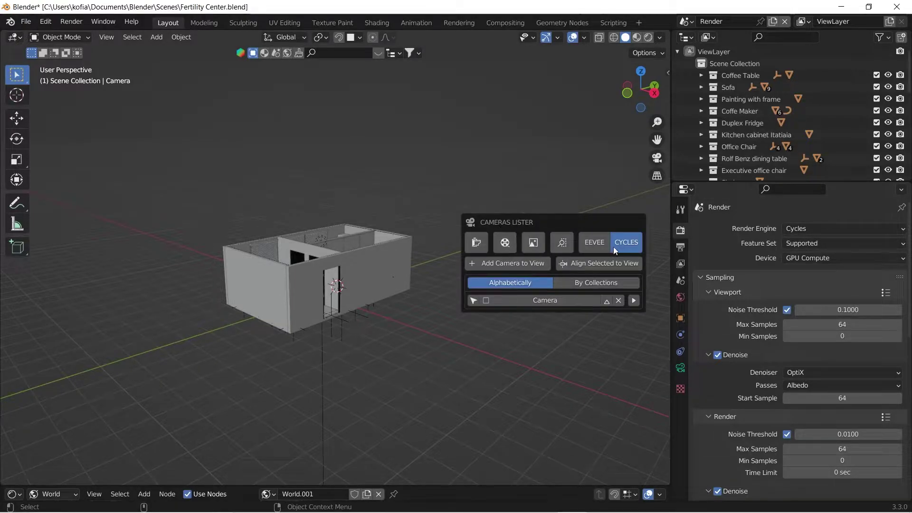
pyautogui.click(600, 246)
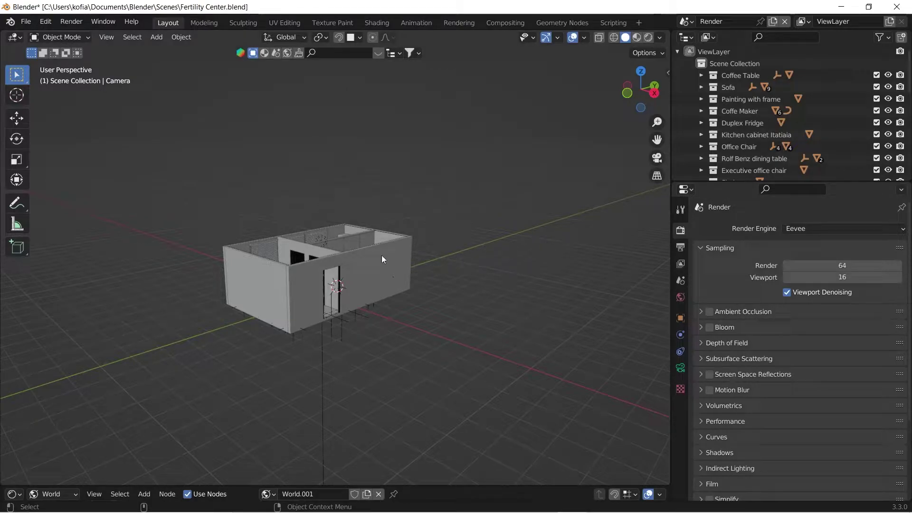
# - Orbit and zoom the view in toward the office's front doorway
pyautogui.moveTo(341, 281); pyautogui.dragTo(283, 281, button='middle')
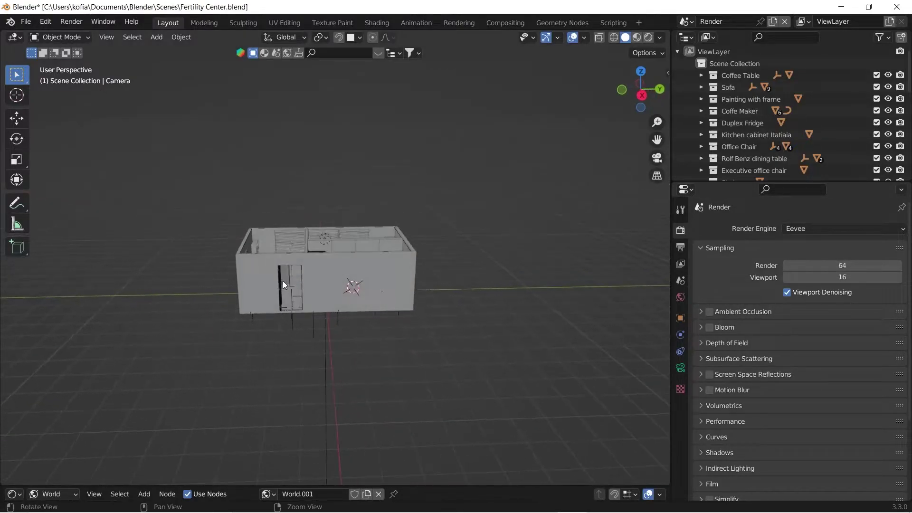
pyautogui.scroll(6, 400, 260)
pyautogui.moveTo(400, 264); pyautogui.dragTo(369, 242, button='middle')
pyautogui.scroll(8, 482, 320)
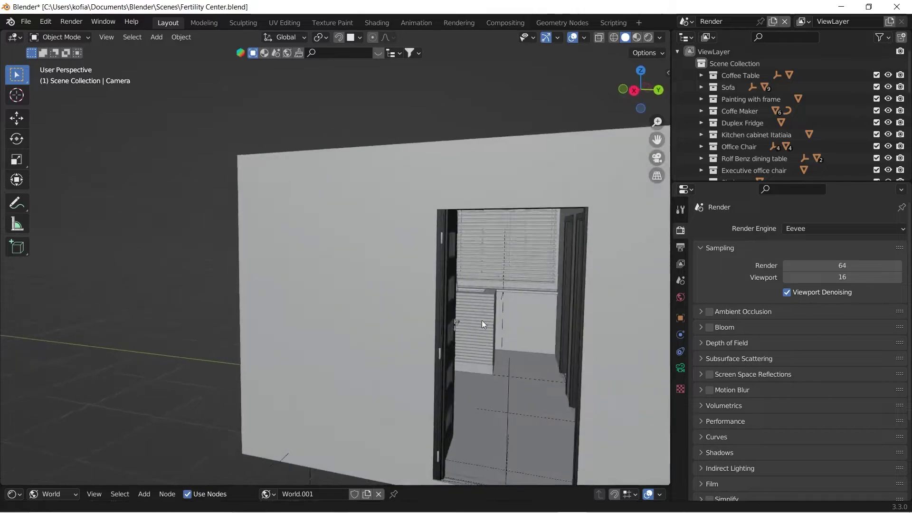
# - Look through the doorway and add a camera to view framing the reception desk
pyautogui.scroll(-8, 496, 286)
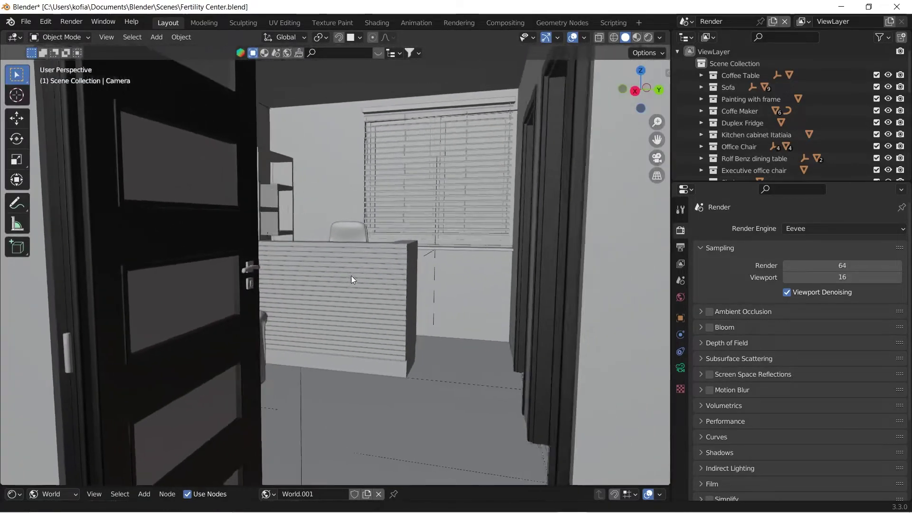
pyautogui.moveTo(351, 279); pyautogui.dragTo(323, 228, button='middle')
pyautogui.scroll(5, 335, 257)
pyautogui.scroll(-5, 338, 251)
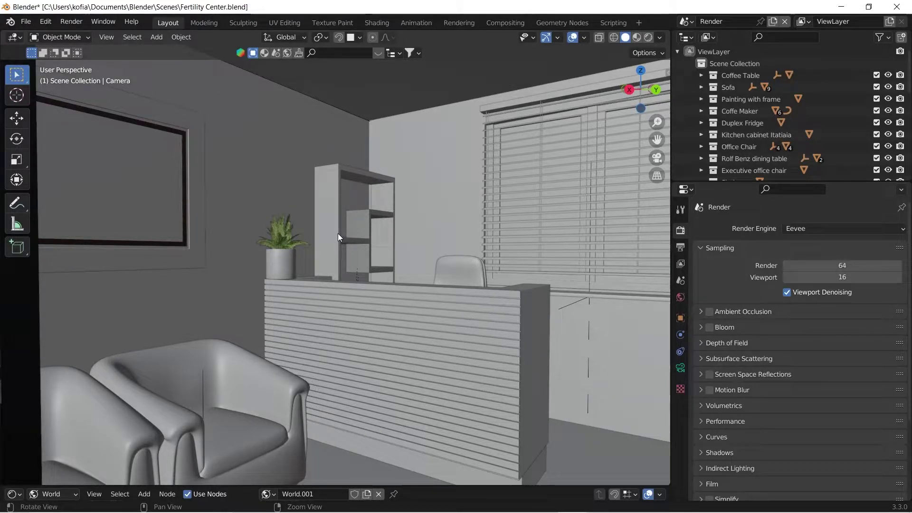
pyautogui.hotkey('alt', 'c')
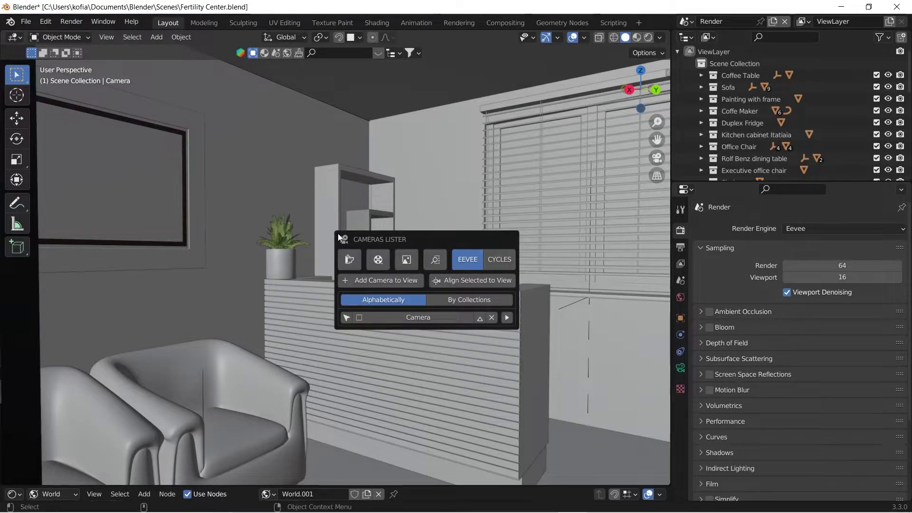
pyautogui.click(358, 280)
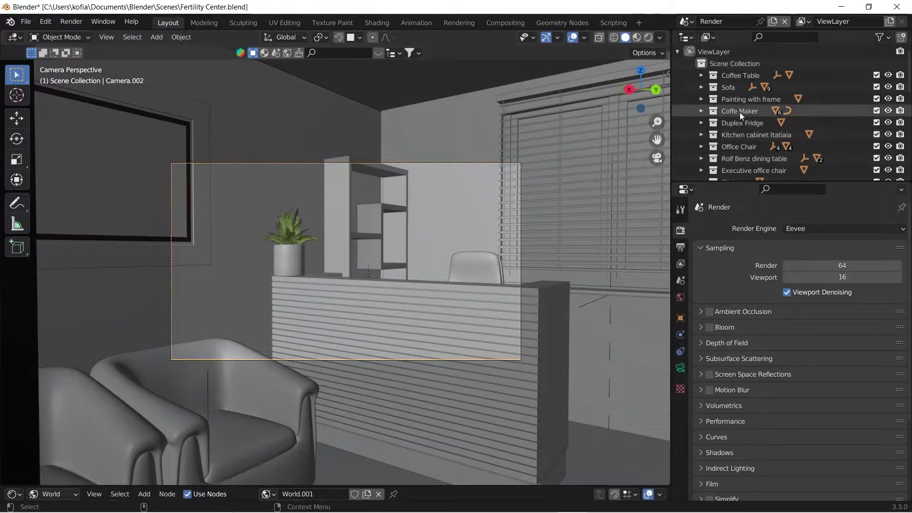
# - Drag Camera.002 into the Collection in the Outliner alongside Camera and Light
pyautogui.scroll(-8, 740, 112)
pyautogui.scroll(-3, 739, 114)
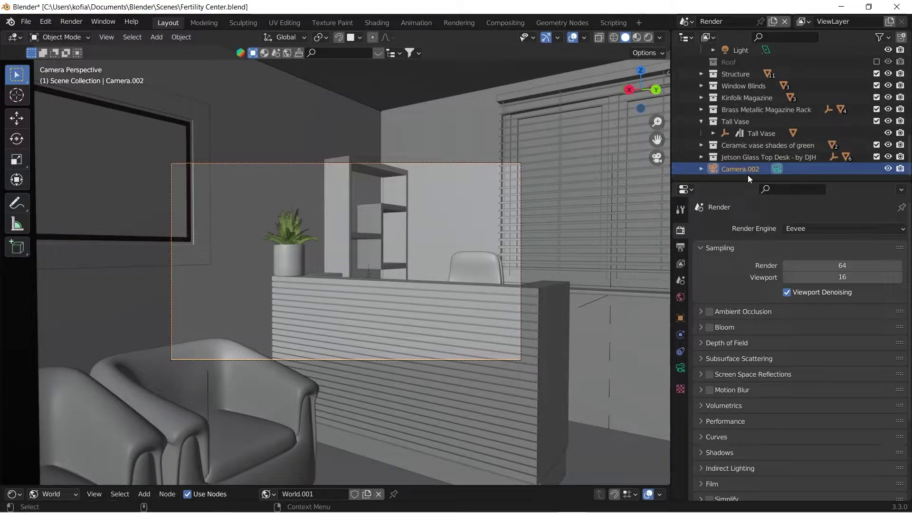
pyautogui.scroll(5, 725, 104)
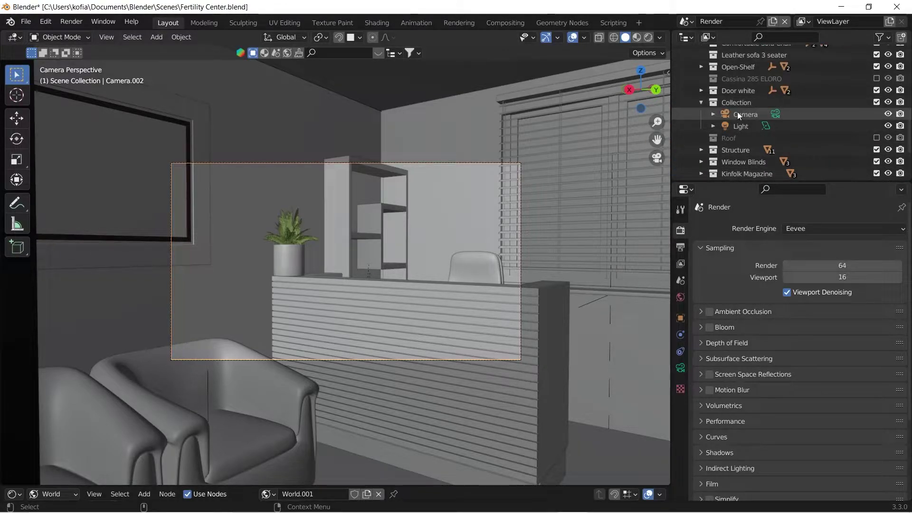
pyautogui.scroll(-5, 734, 113)
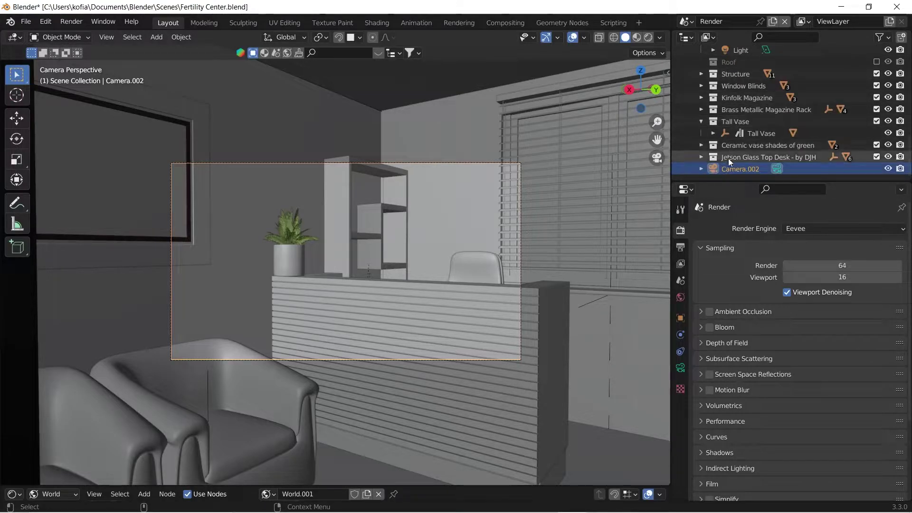
pyautogui.moveTo(736, 173); pyautogui.dragTo(735, 128)
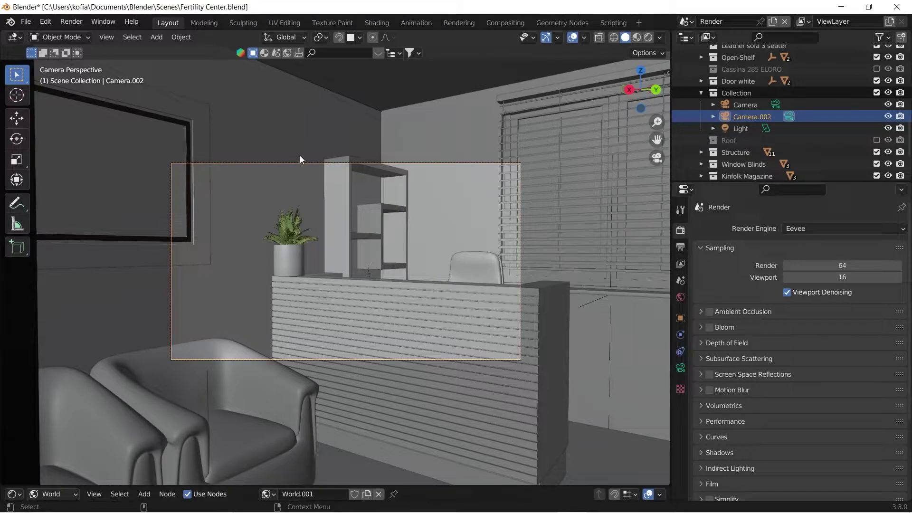
pyautogui.click(739, 94)
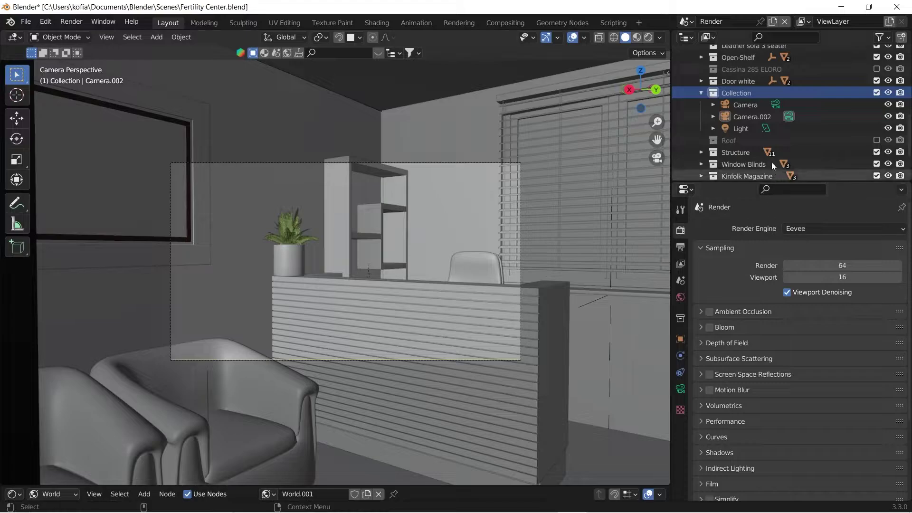
# - Give Camera.002 a 20 mm focal length for a wider reception view
pyautogui.click(746, 116)
pyautogui.click(681, 388)
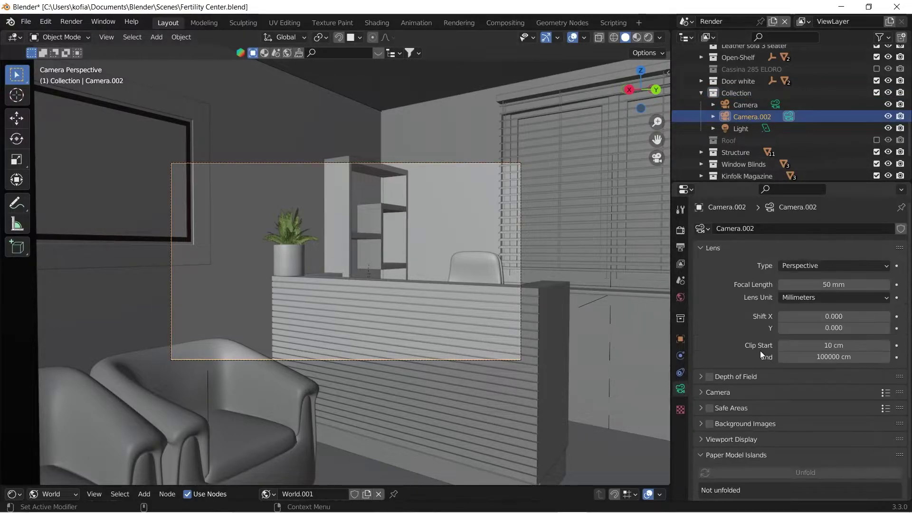
pyautogui.doubleClick(833, 286)
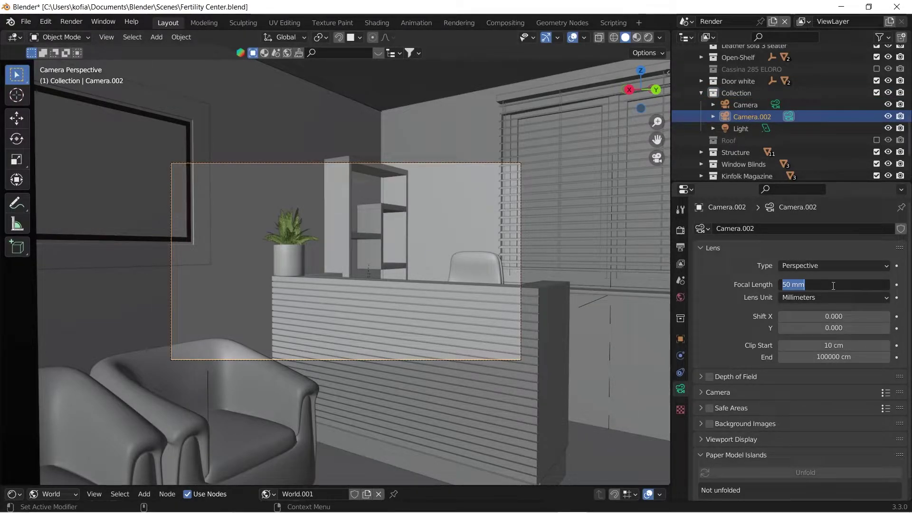
pyautogui.write('20')
pyautogui.press('Return')
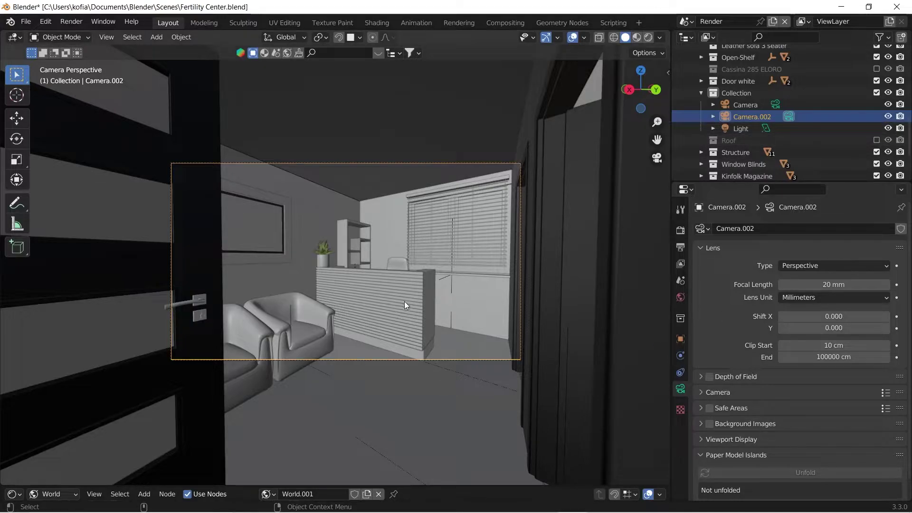
pyautogui.moveTo(426, 287); pyautogui.dragTo(338, 260, button='middle')
# - Add Camera.003 from the current view facing the armchairs and set its focal length to 20 mm
pyautogui.hotkey('ctrl', 'shift', 'c')
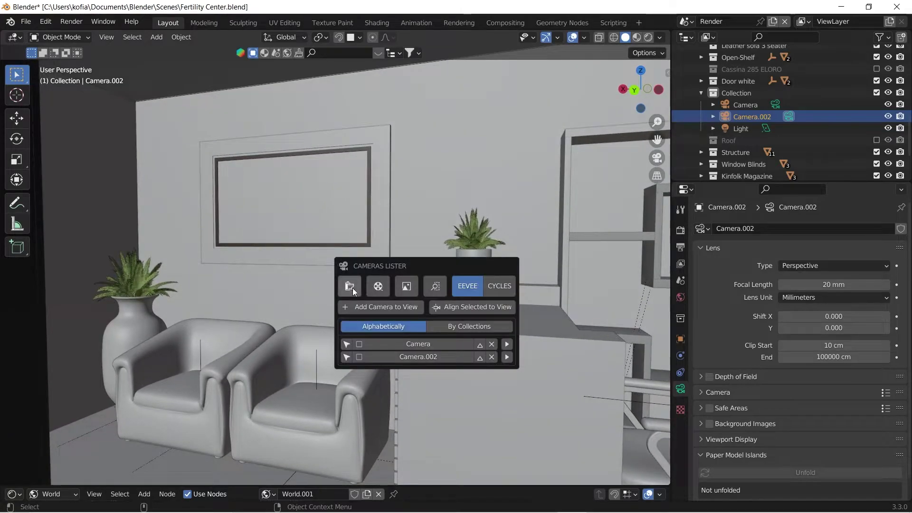
pyautogui.click(361, 306)
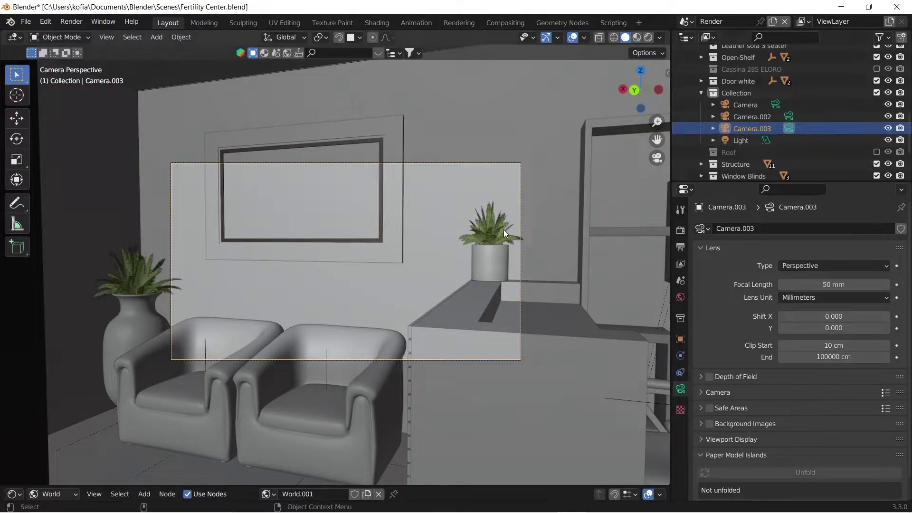
pyautogui.click(830, 284)
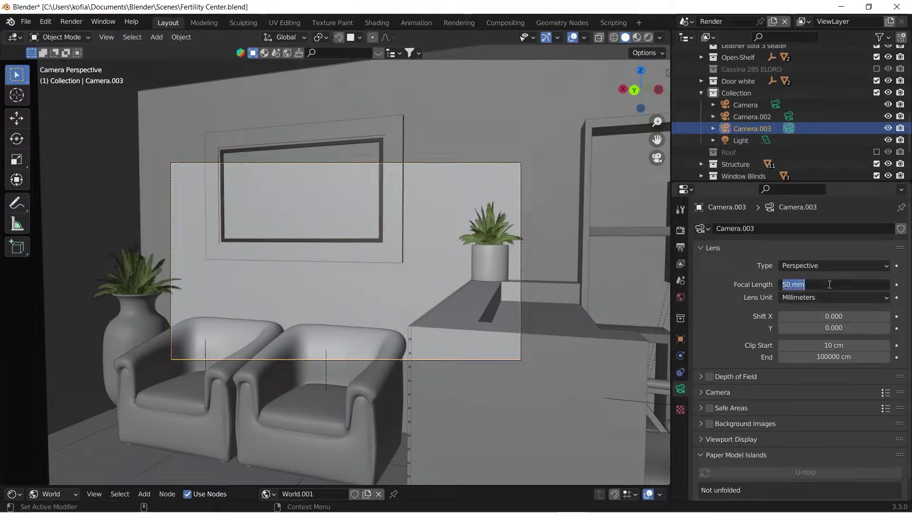
pyautogui.write('20')
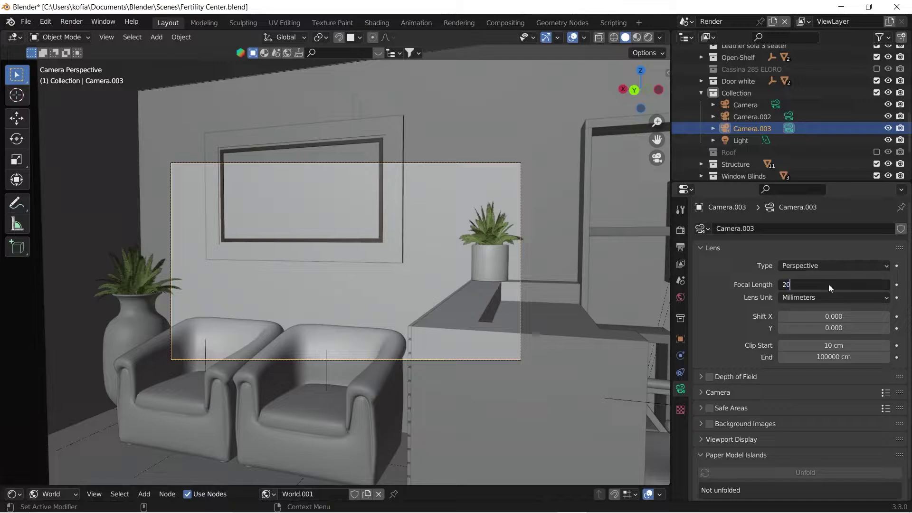
pyautogui.press('Return')
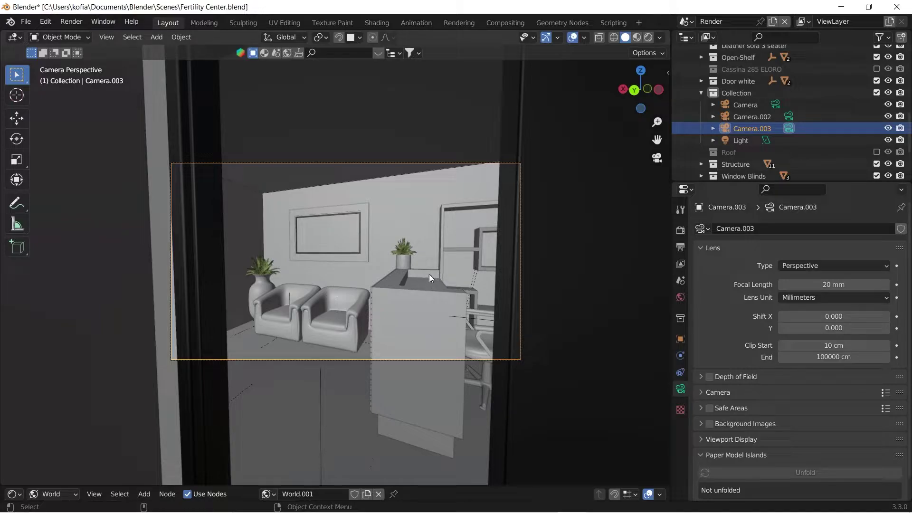
pyautogui.moveTo(423, 265); pyautogui.dragTo(325, 262, button='middle')
pyautogui.scroll(6, 272, 229)
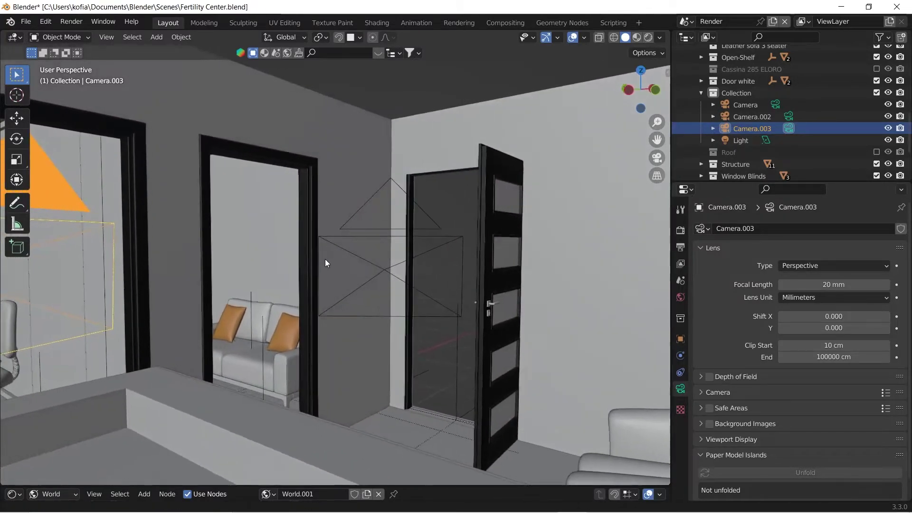
pyautogui.scroll(-10, 325, 262)
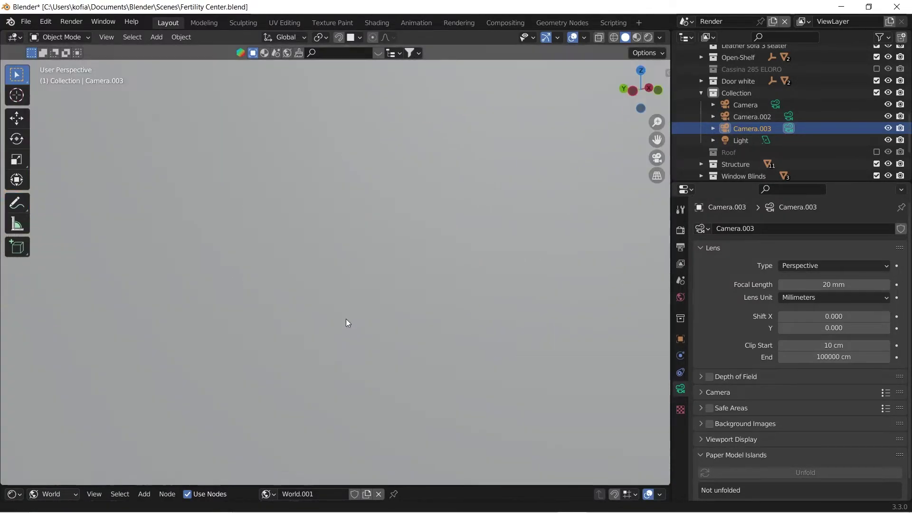
pyautogui.scroll(3, 346, 321)
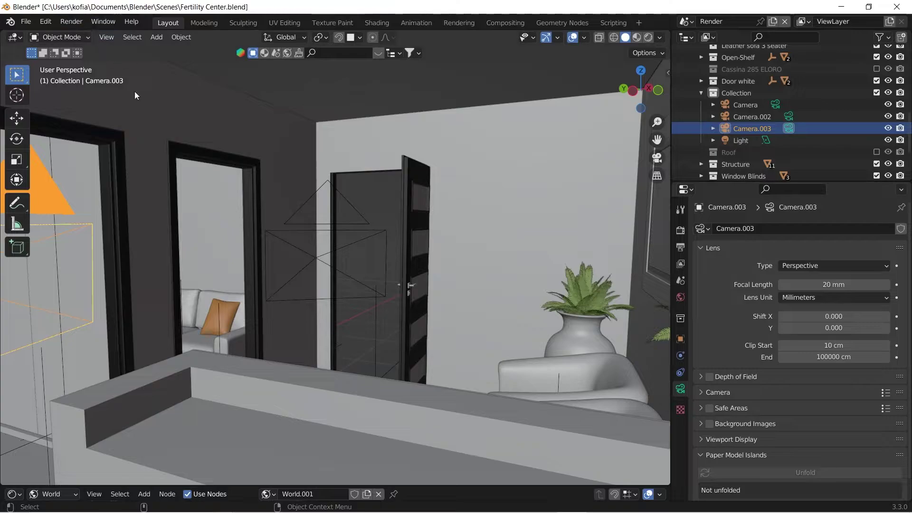
# - Add Camera.004 from the current view at a 15 mm focal length, and re-include the Roof collection
pyautogui.hotkey('ctrl', 'shift', 'c')
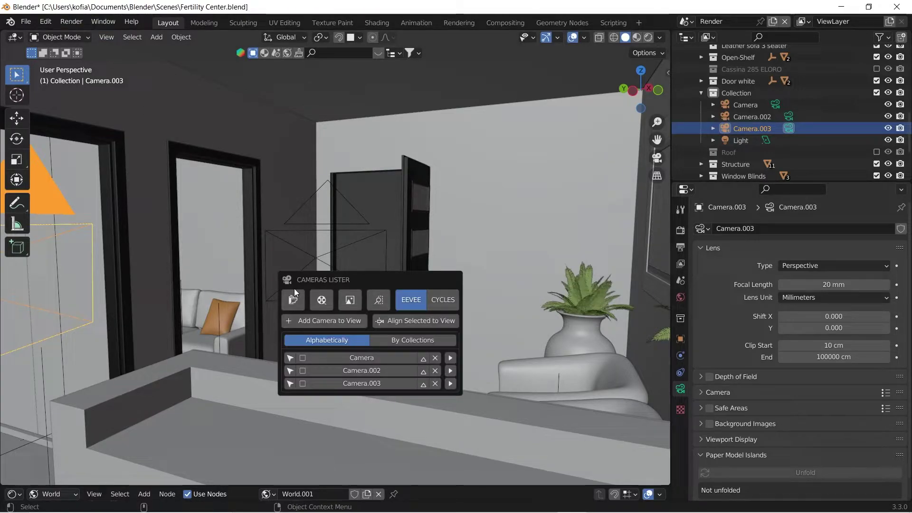
pyautogui.click(312, 321)
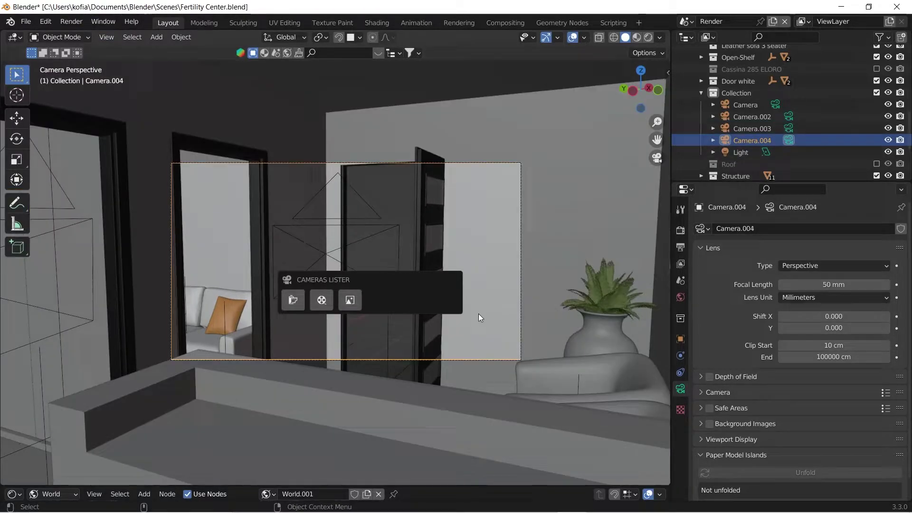
pyautogui.click(829, 284)
pyautogui.write('12')
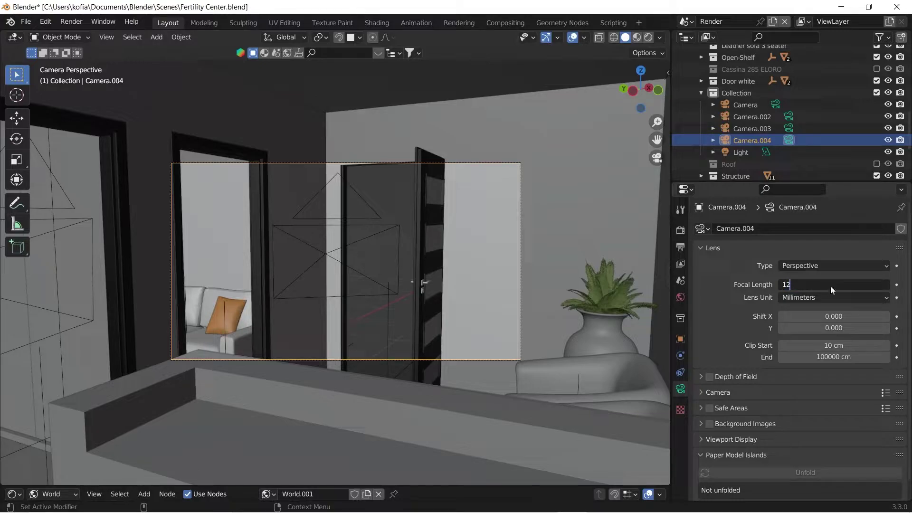
pyautogui.press('Return')
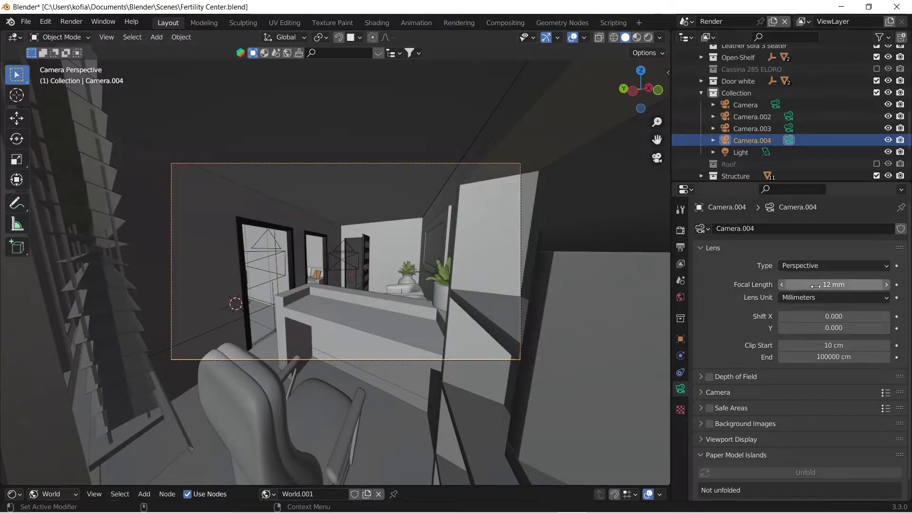
pyautogui.click(816, 286)
pyautogui.write('15')
pyautogui.press('Return')
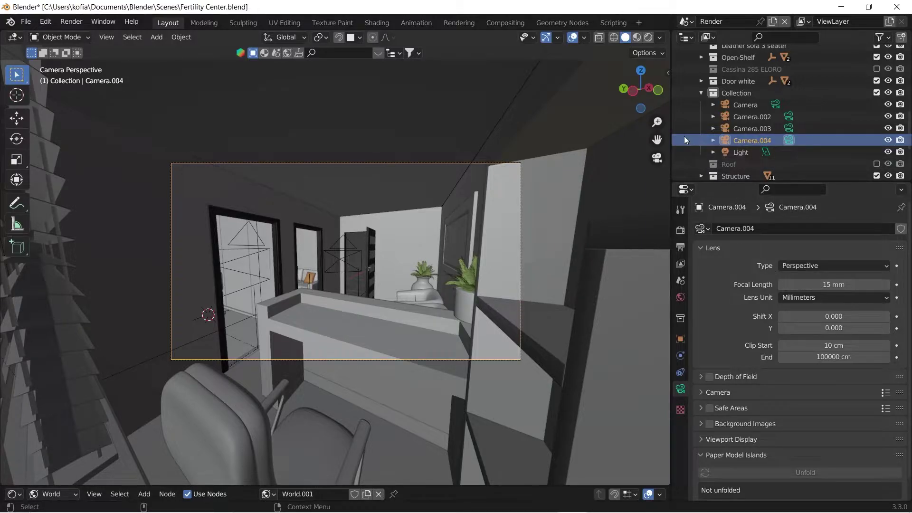
pyautogui.click(876, 163)
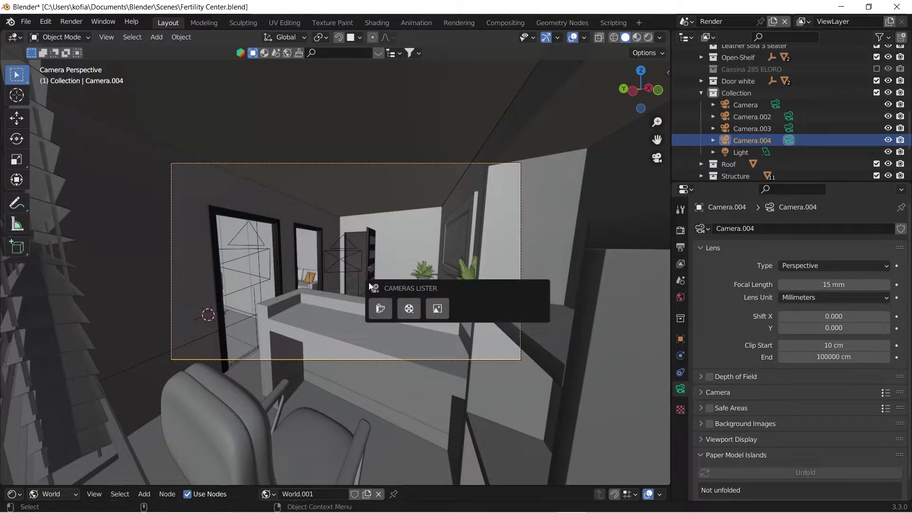
# - Exit camera view, orbit toward the blinds and doorways, and open Cameras Lister showing all four cameras
pyautogui.click(435, 210)
pyautogui.moveTo(435, 210); pyautogui.dragTo(101, 222, button='middle')
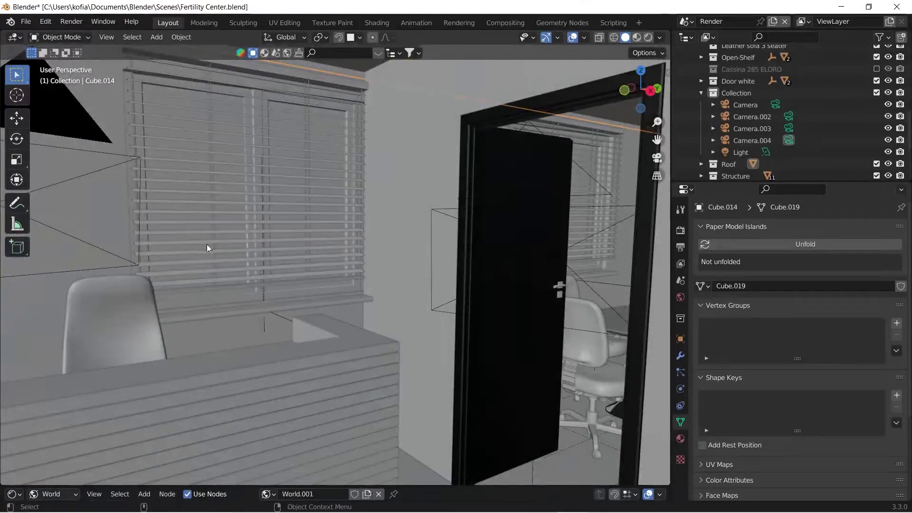
pyautogui.moveTo(207, 249); pyautogui.dragTo(250, 229, button='middle')
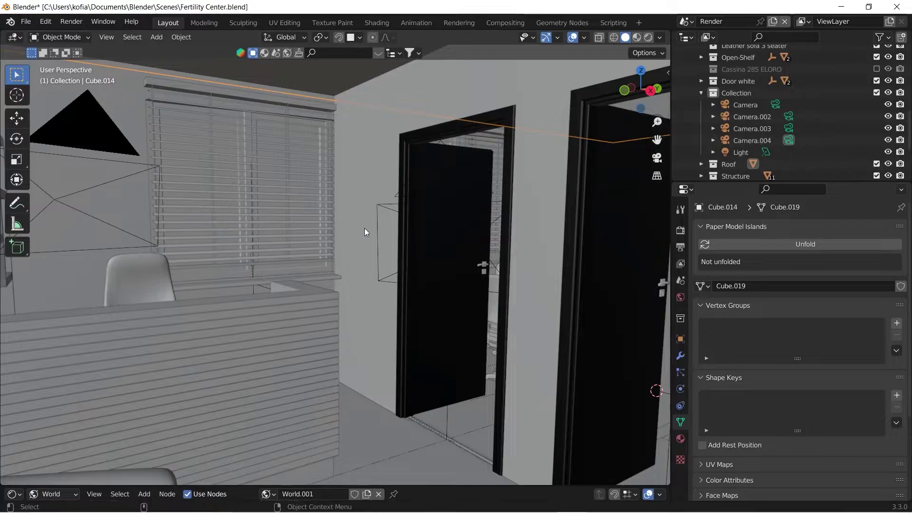
pyautogui.moveTo(364, 228); pyautogui.dragTo(377, 221, button='middle')
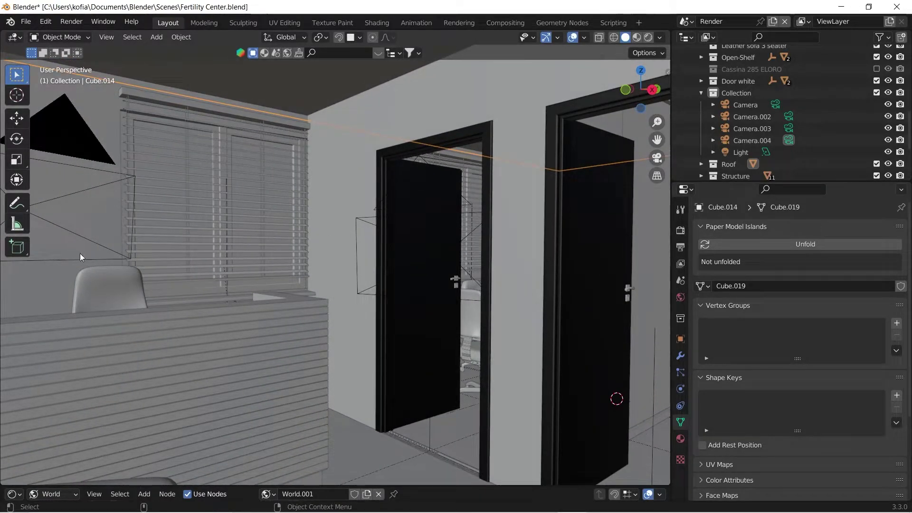
pyautogui.moveTo(261, 223)
pyautogui.mouseDown(button='middle')
pyautogui.moveTo(278, 233)
pyautogui.moveTo(270, 231)
pyautogui.mouseUp(button='middle')
pyautogui.hotkey('alt', 'c')
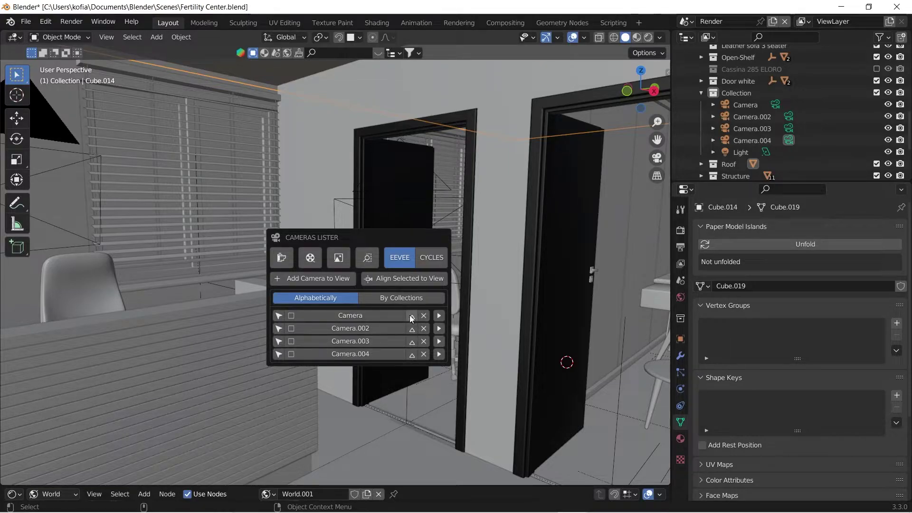
# - Check the views through Camera and Camera.002 from Cameras Lister
pyautogui.click(341, 316)
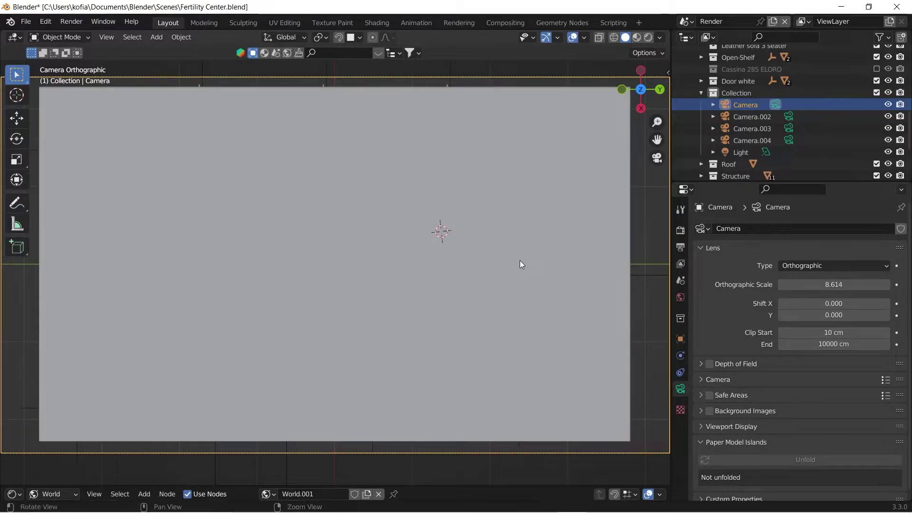
pyautogui.moveTo(520, 261); pyautogui.dragTo(434, 186, button='middle')
pyautogui.hotkey('ctrl', 'alt', 'c')
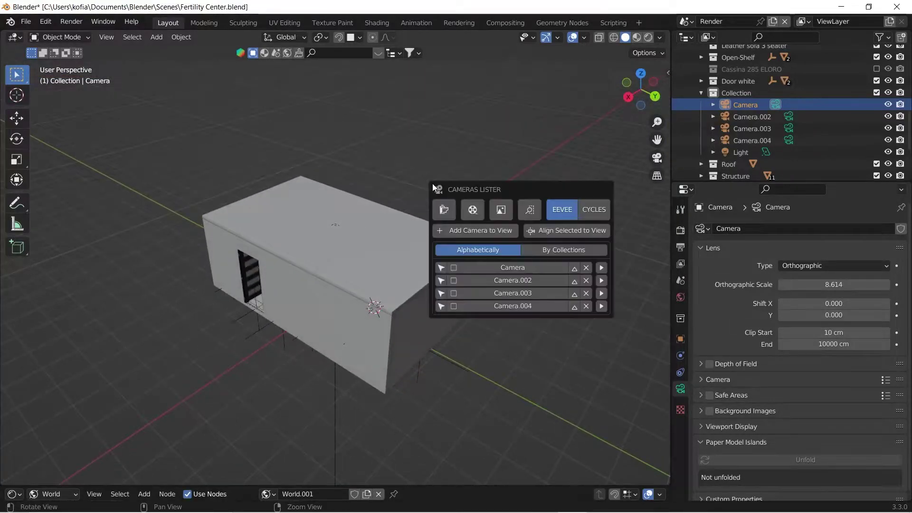
pyautogui.click(517, 281)
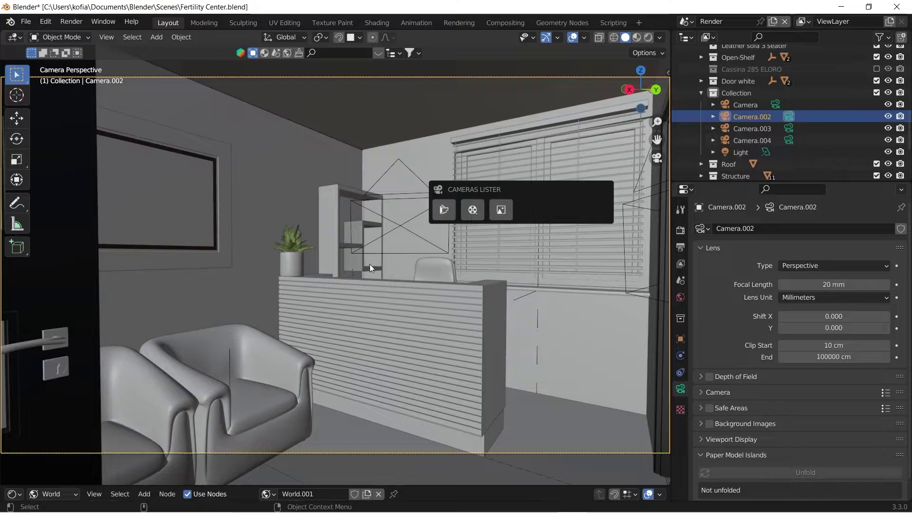
pyautogui.moveTo(361, 269); pyautogui.dragTo(415, 264, button='middle')
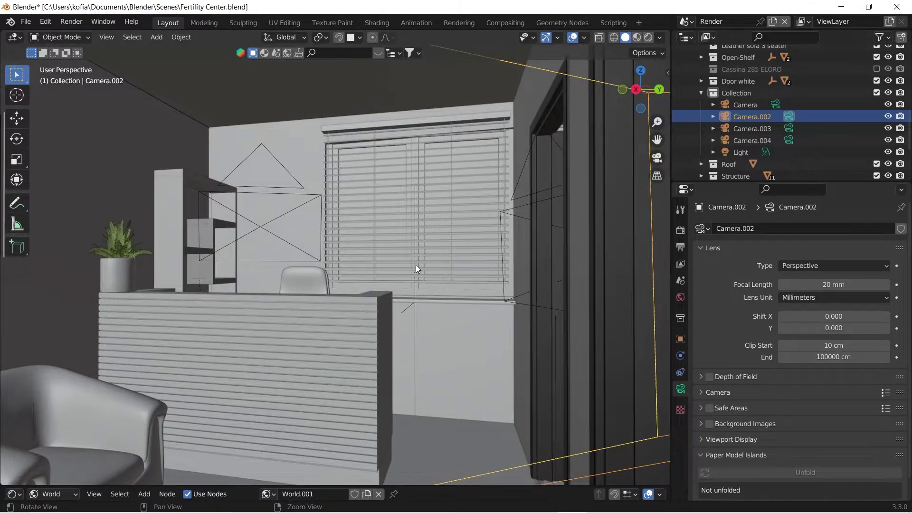
# - Make Camera.003 the active camera and view the room toward the doorways
pyautogui.hotkey('ctrl', 'shift', 'c')
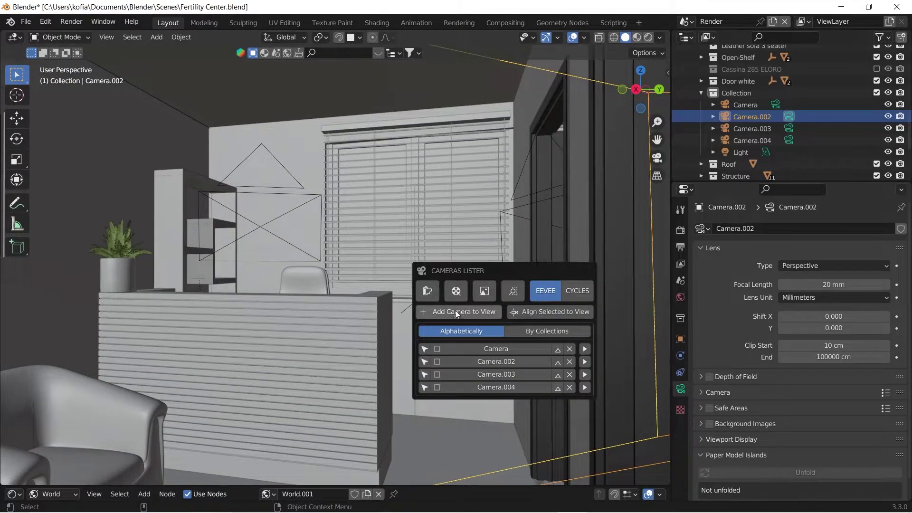
pyautogui.click(537, 375)
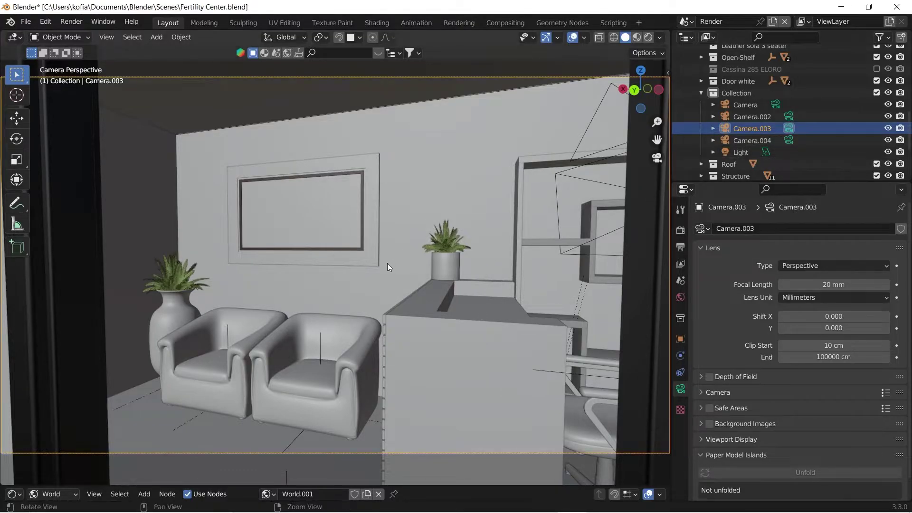
pyautogui.moveTo(386, 263); pyautogui.dragTo(354, 261, button='middle')
pyautogui.scroll(-5, 430, 240)
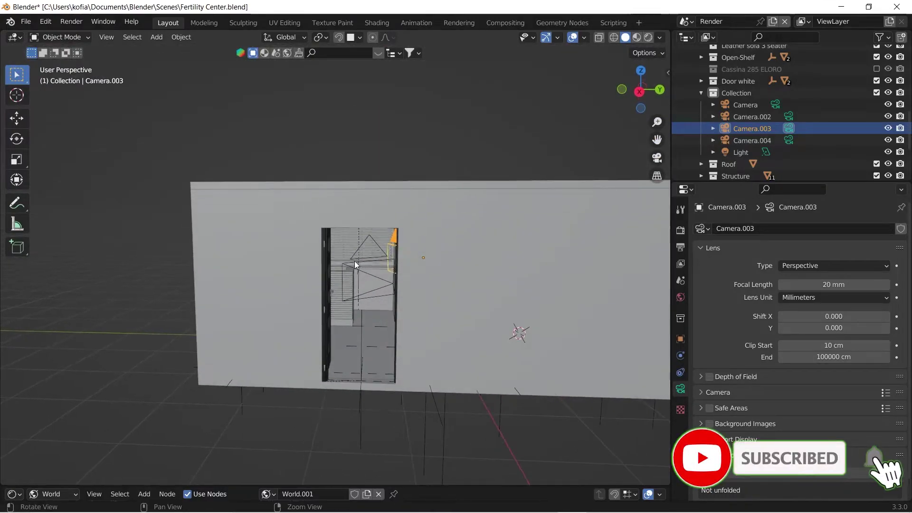
pyautogui.scroll(5, 355, 261)
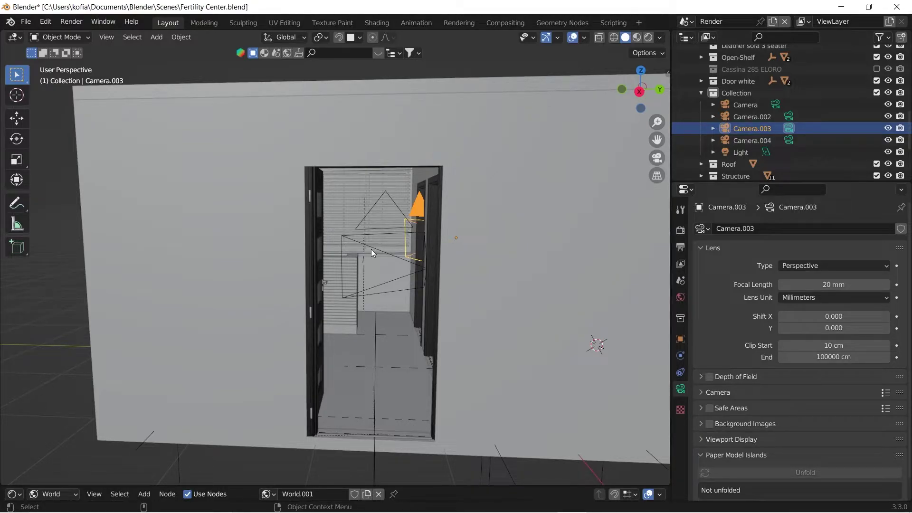
# - Turn the lower editor area into a Timeline and make it taller
pyautogui.click(52, 494)
pyautogui.click(12, 494)
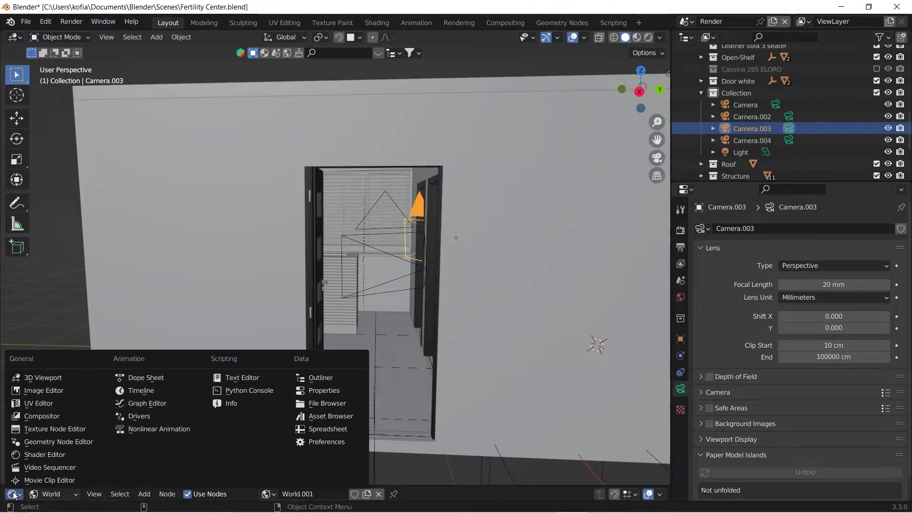
pyautogui.click(128, 391)
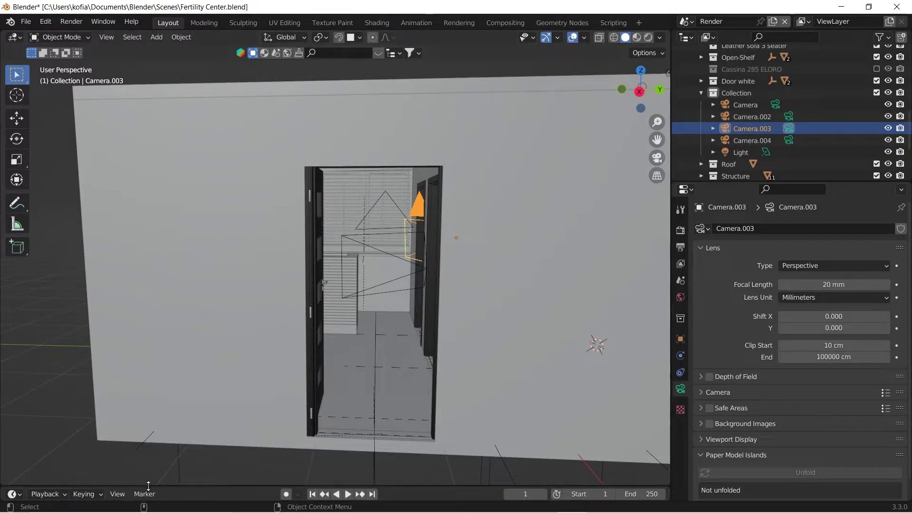
pyautogui.moveTo(148, 485); pyautogui.dragTo(148, 324)
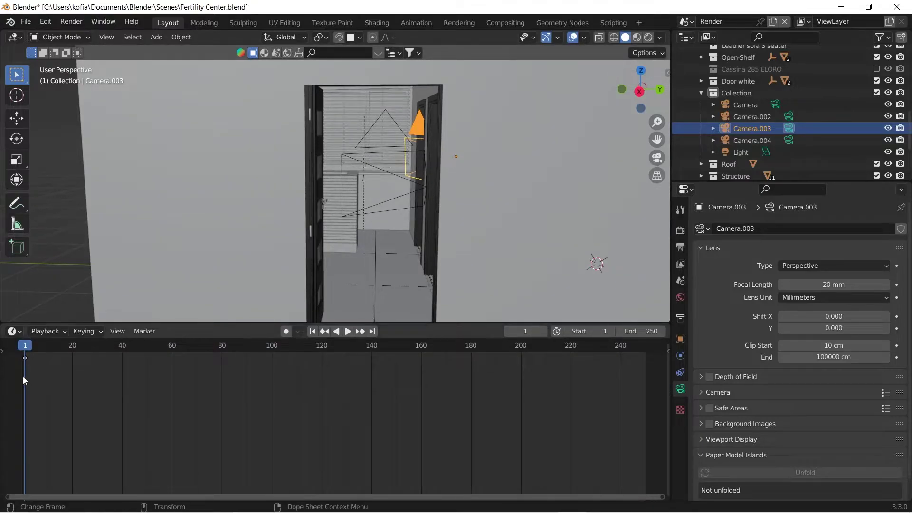
# - Delete the keyframe at frame 1 and bring up Cameras Lister again
pyautogui.press('Delete')
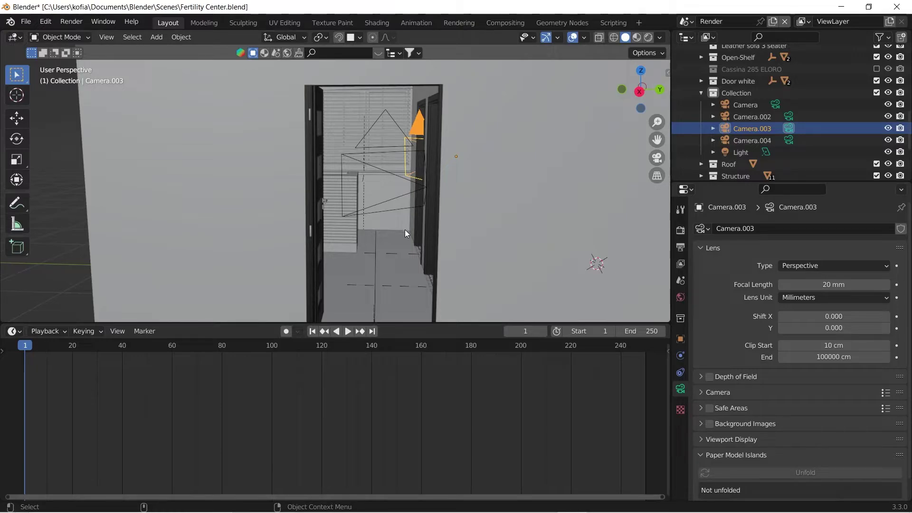
pyautogui.moveTo(353, 190); pyautogui.dragTo(312, 187, button='middle')
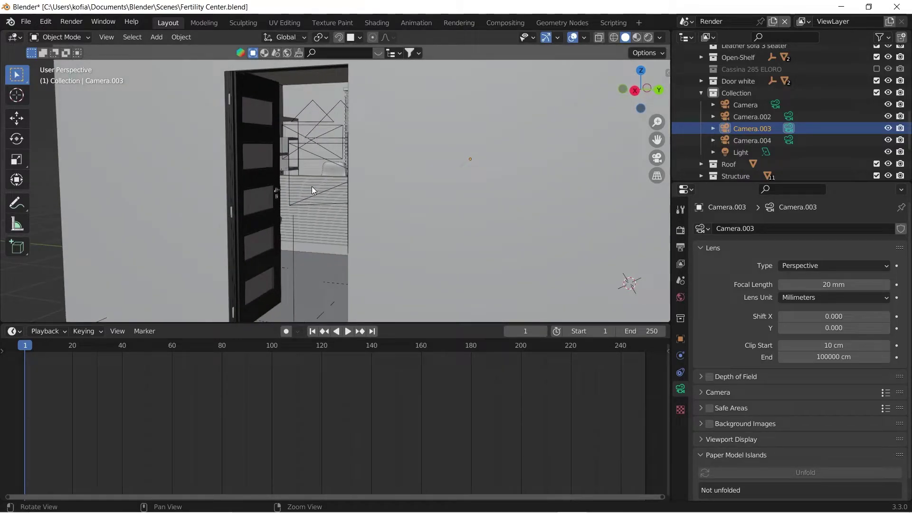
pyautogui.hotkey('alt', 'shift', 'c')
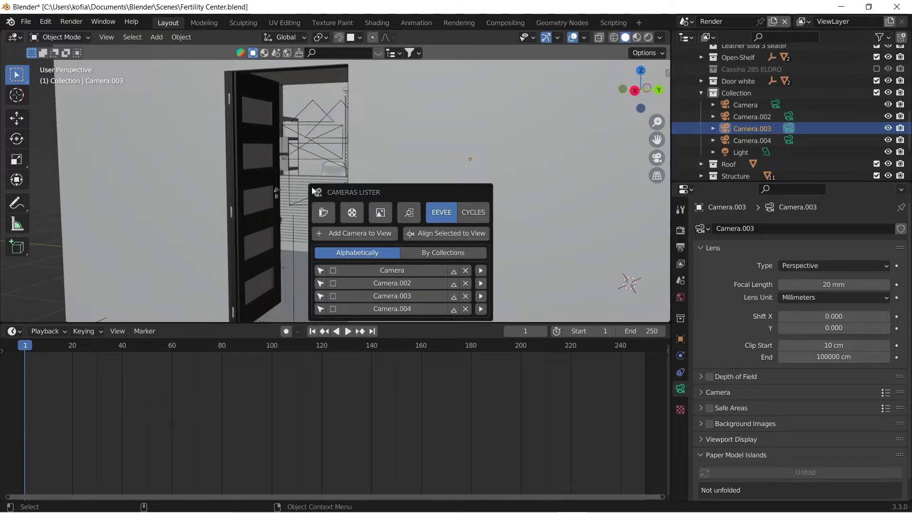
# - In Cameras Lister, bind Camera.002 at frame 1, Camera.003 at frame 2, Camera.004 at frame 3
pyautogui.click(454, 286)
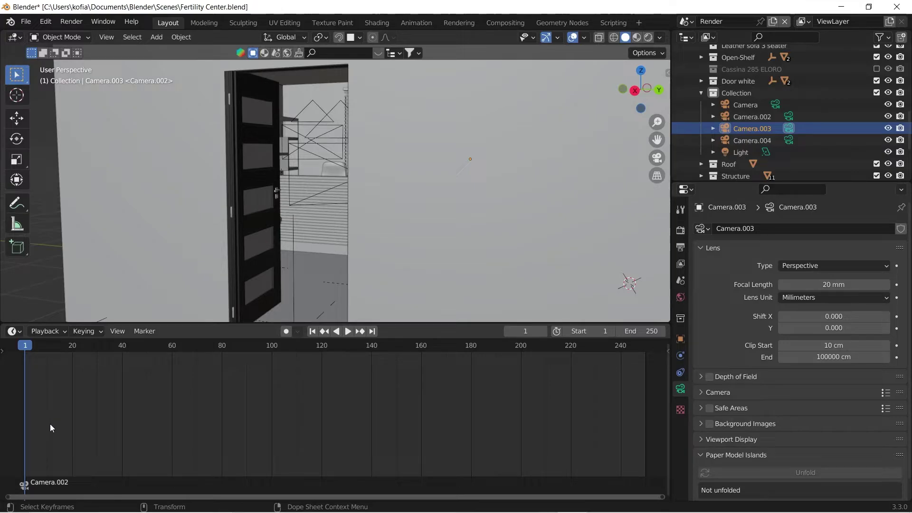
pyautogui.click(543, 332)
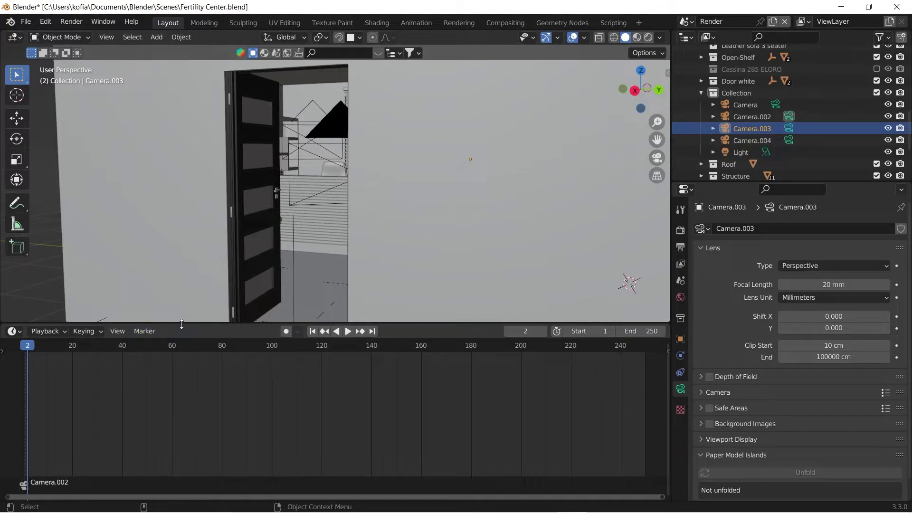
pyautogui.hotkey('ctrl', 'alt', 'c')
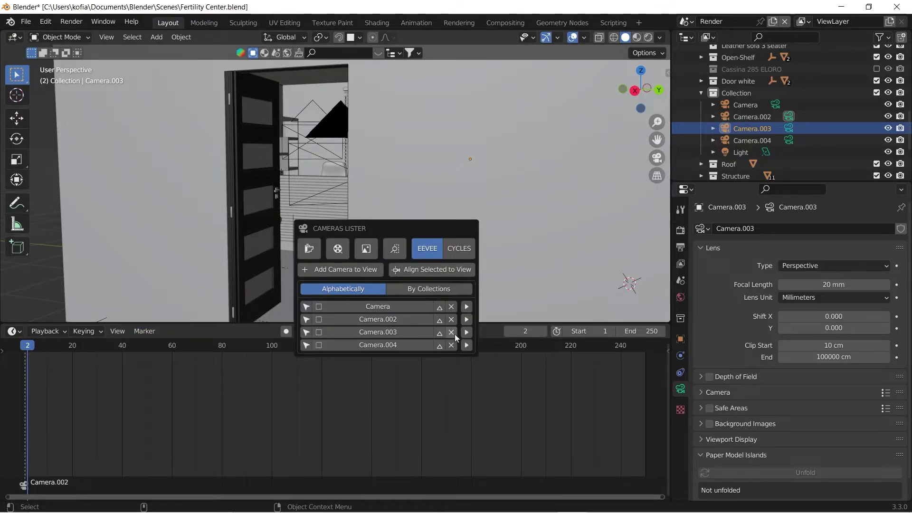
pyautogui.click(440, 334)
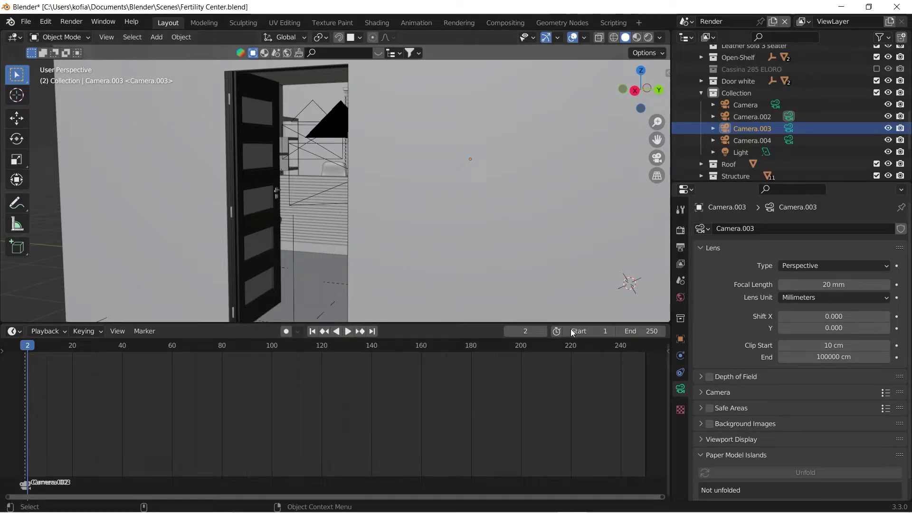
pyautogui.click(544, 332)
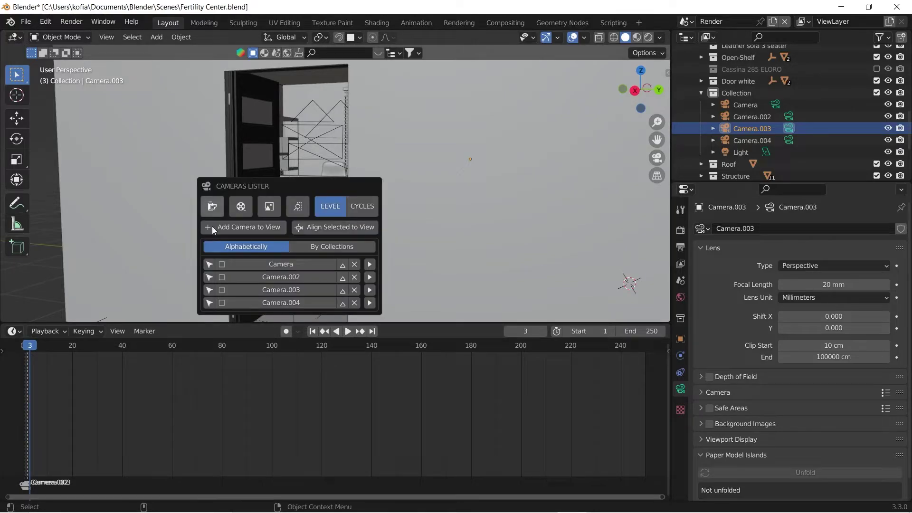
pyautogui.click(342, 303)
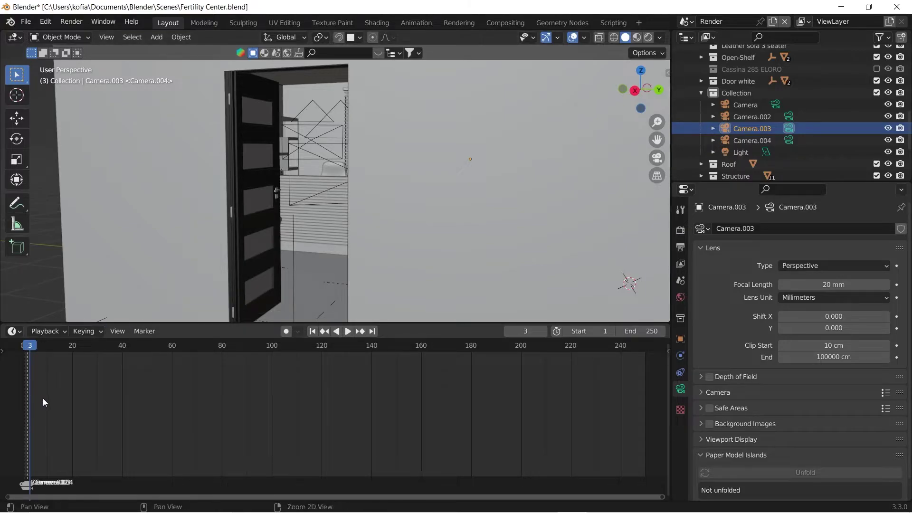
# - Zoom the Timeline in on frames 1–3 so the three camera markers read clearly
pyautogui.keyDown('ctrl'); pyautogui.moveTo(53, 397); pyautogui.dragTo(163, 443, button='middle'); pyautogui.keyUp('ctrl')
pyautogui.moveTo(338, 496); pyautogui.dragTo(27, 477)
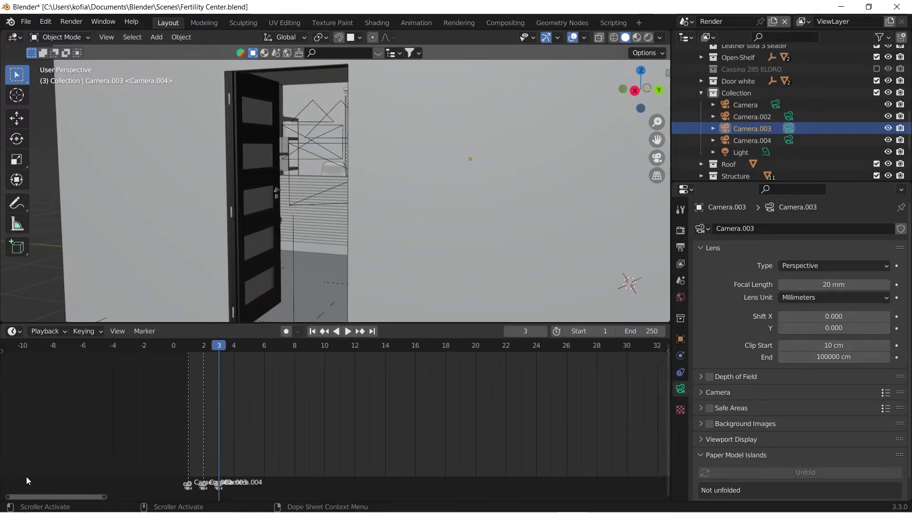
pyautogui.keyDown('ctrl'); pyautogui.moveTo(125, 456); pyautogui.dragTo(145, 384, button='middle'); pyautogui.keyUp('ctrl')
pyautogui.moveTo(85, 500); pyautogui.dragTo(63, 467)
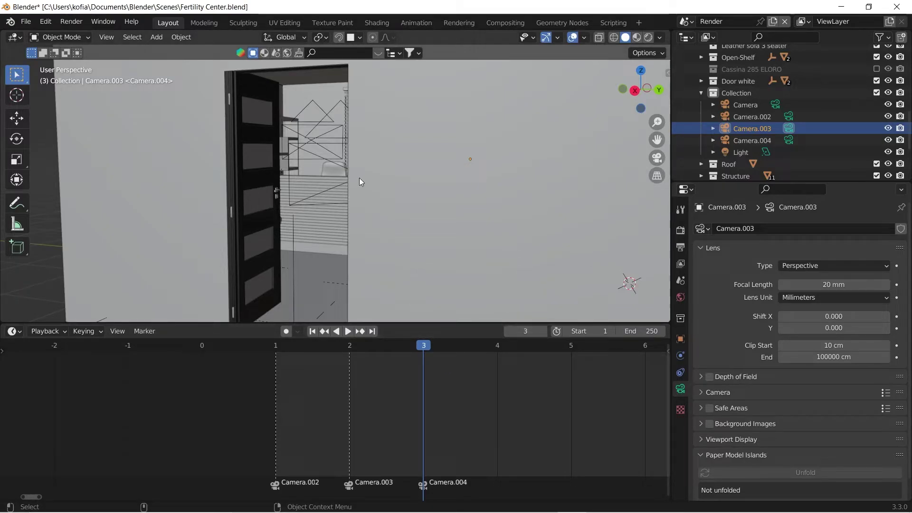
pyautogui.moveTo(365, 163); pyautogui.dragTo(341, 147, button='middle')
pyautogui.press('`')
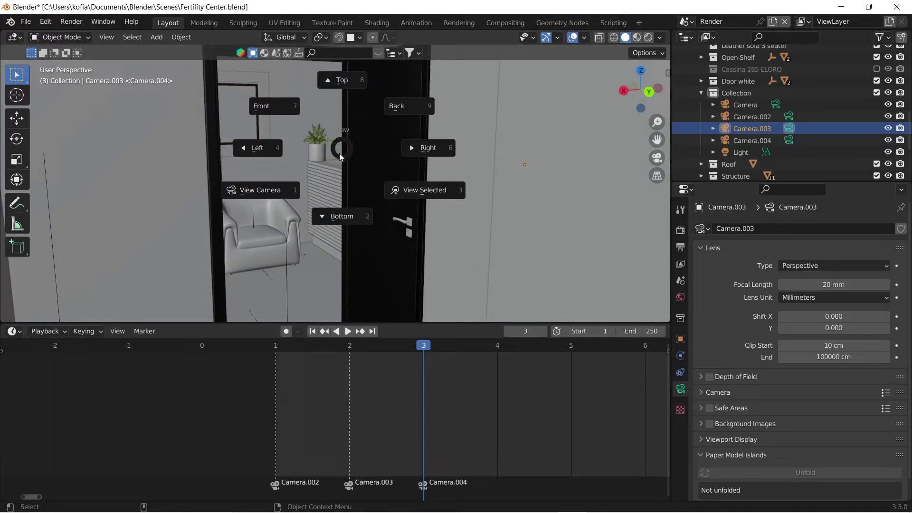
pyautogui.click(258, 192)
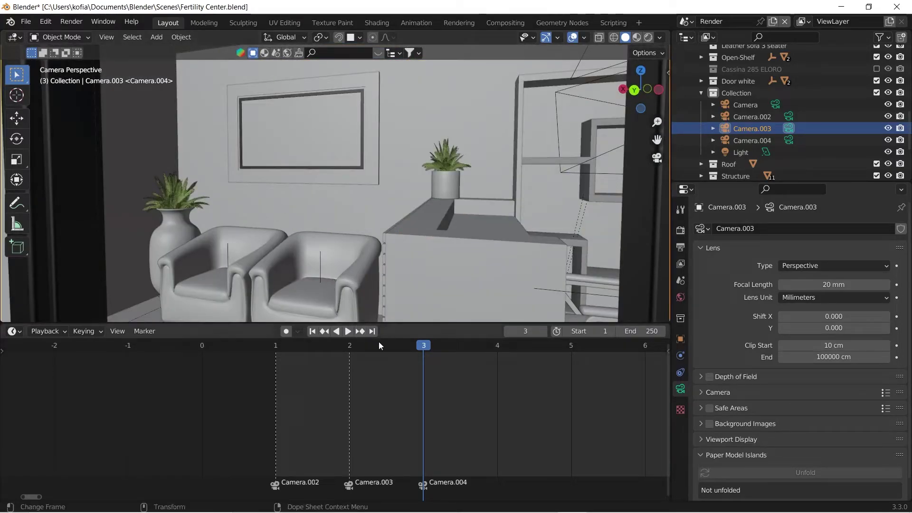
pyautogui.click(509, 331)
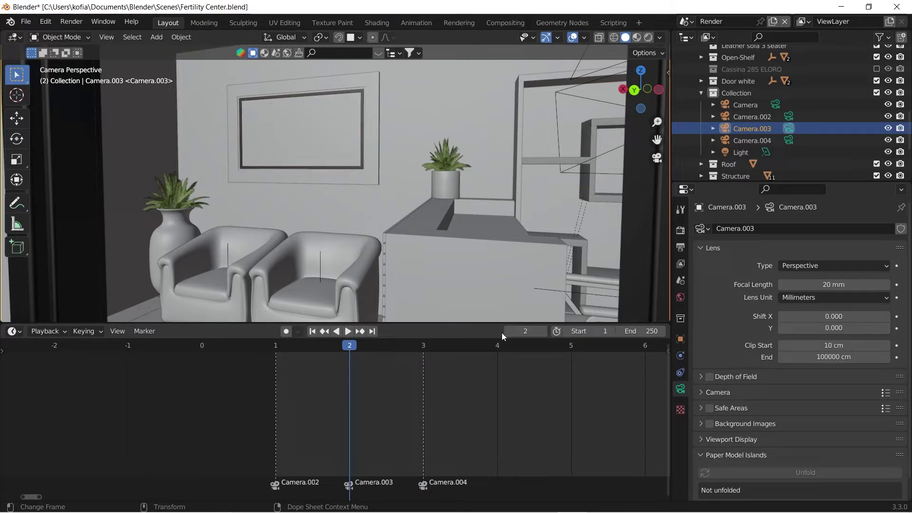
pyautogui.click(508, 331)
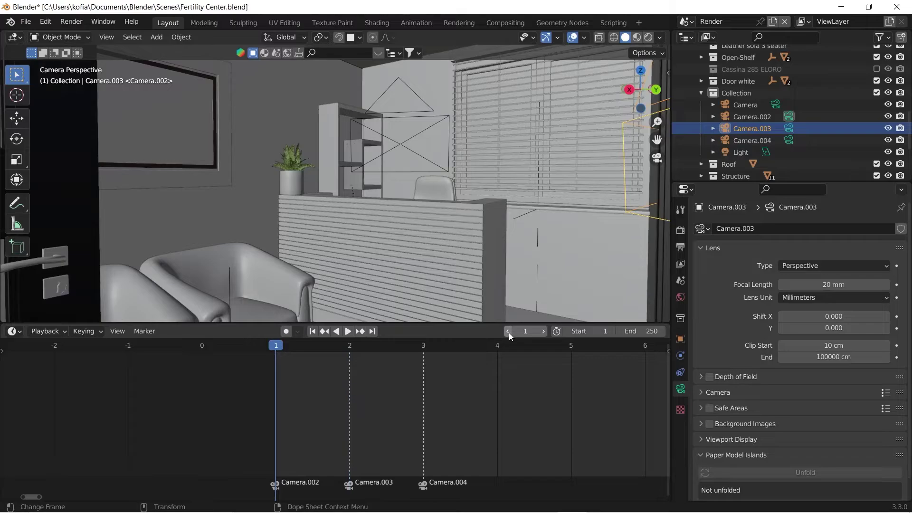
pyautogui.click(542, 333)
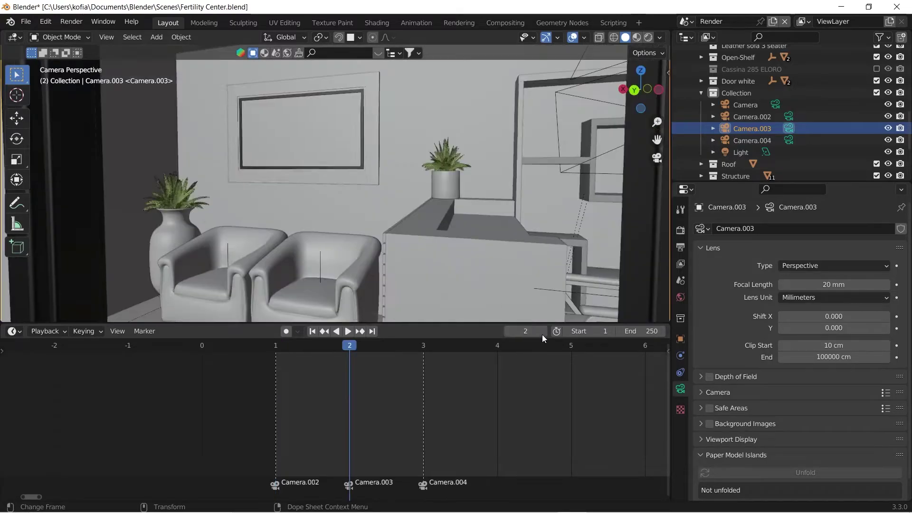
pyautogui.click(542, 331)
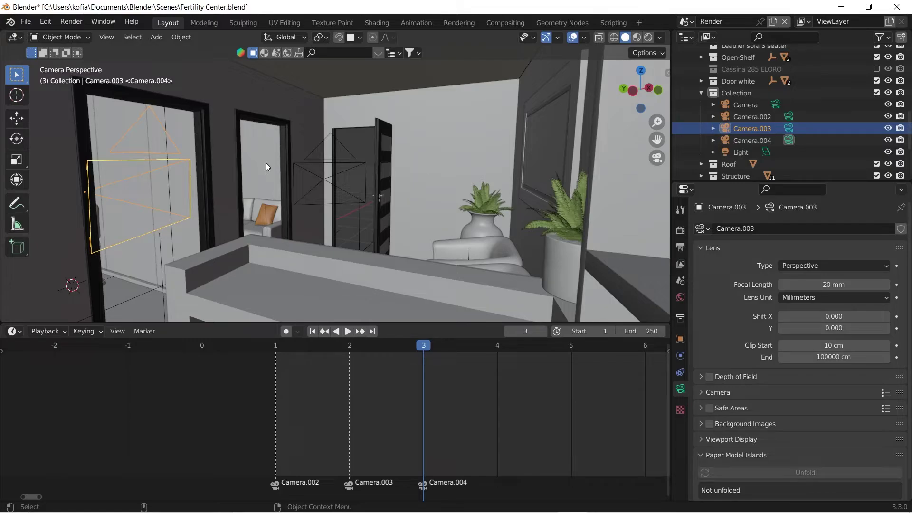
# - Set the Output Properties frame range end to 3
pyautogui.click(73, 21)
pyautogui.click(681, 248)
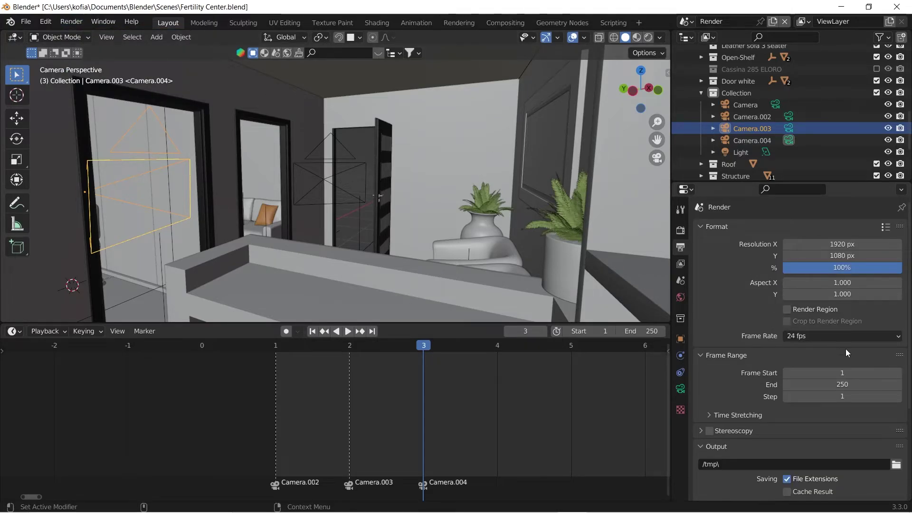
pyautogui.click(851, 386)
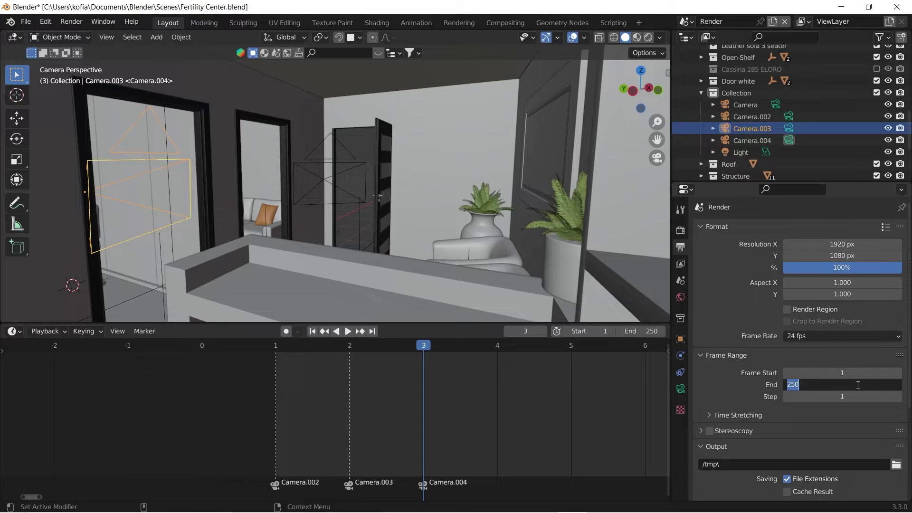
pyautogui.write('3')
pyautogui.press('Return')
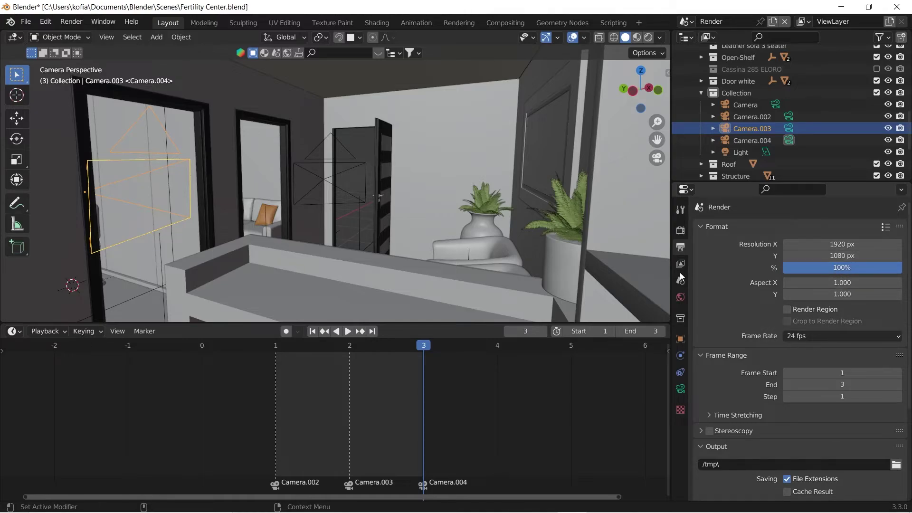
# - Switch the render engine to Cycles with 128 max render samples
pyautogui.click(680, 230)
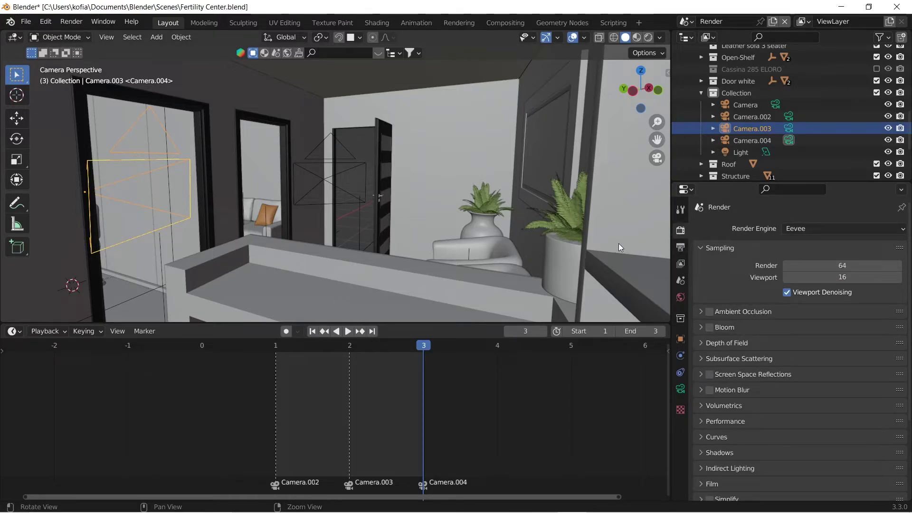
pyautogui.click(814, 229)
pyautogui.click(810, 268)
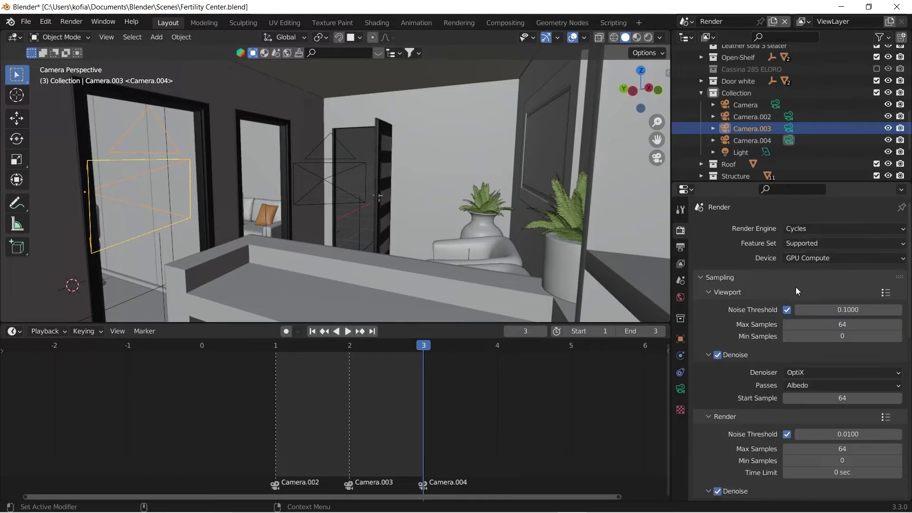
pyautogui.click(819, 449)
pyautogui.write('1')
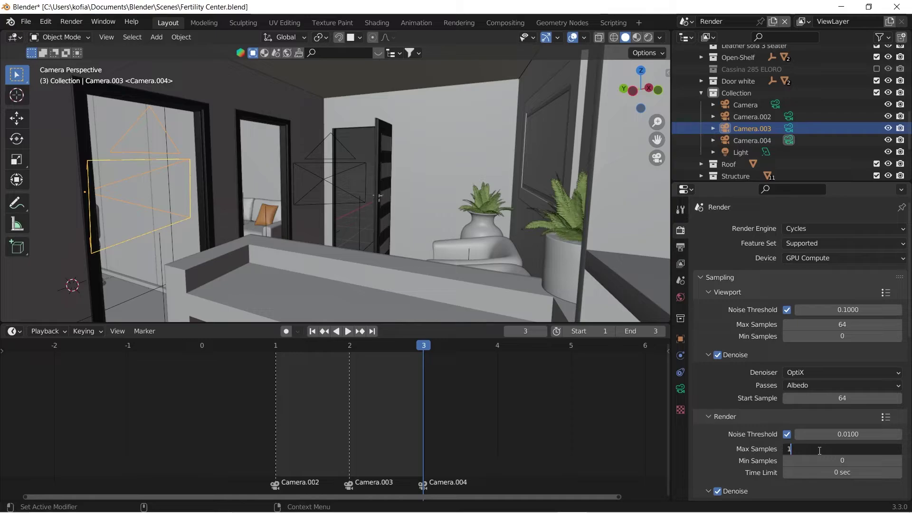
pyautogui.write('28')
pyautogui.press('Return')
pyautogui.scroll(-4, 732, 458)
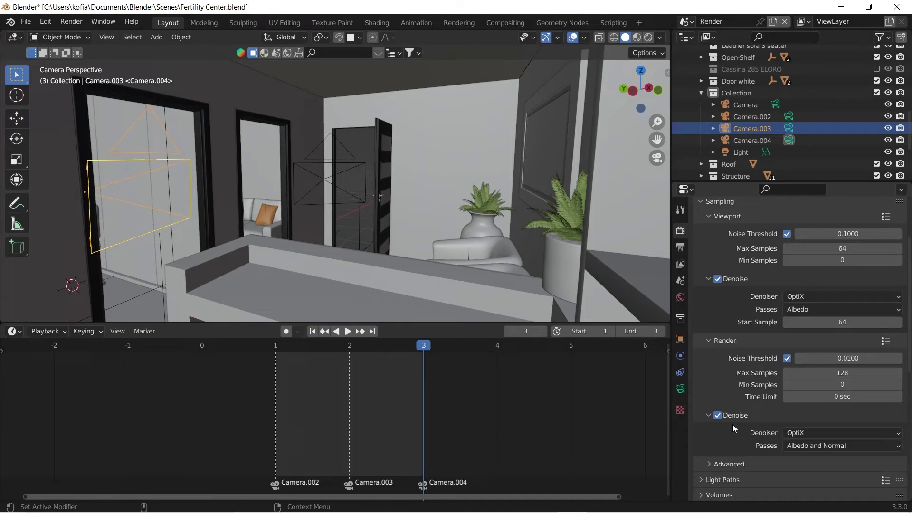
pyautogui.scroll(-9, 760, 403)
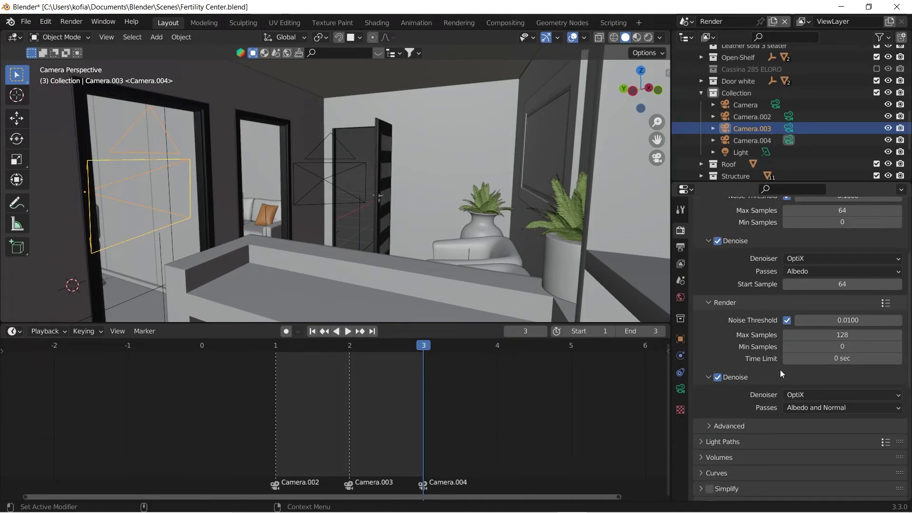
pyautogui.scroll(-6, 779, 375)
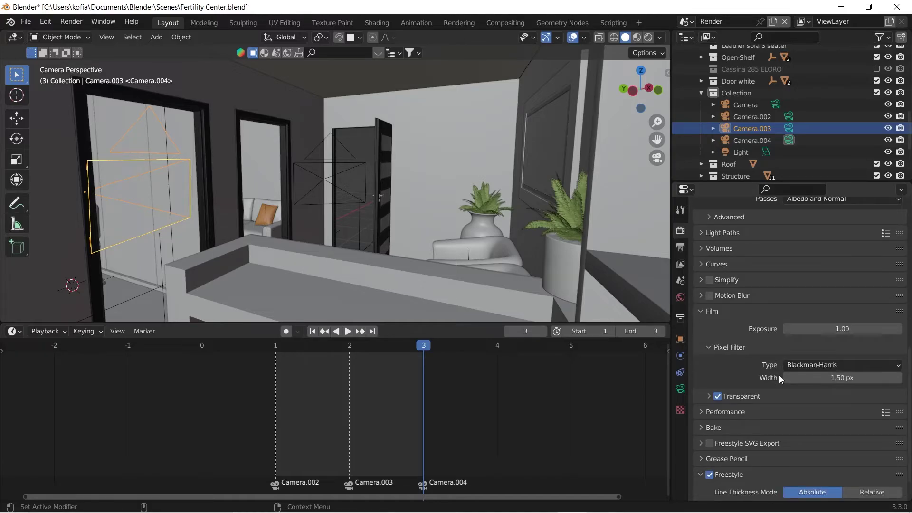
pyautogui.scroll(6, 779, 375)
pyautogui.scroll(13, 779, 375)
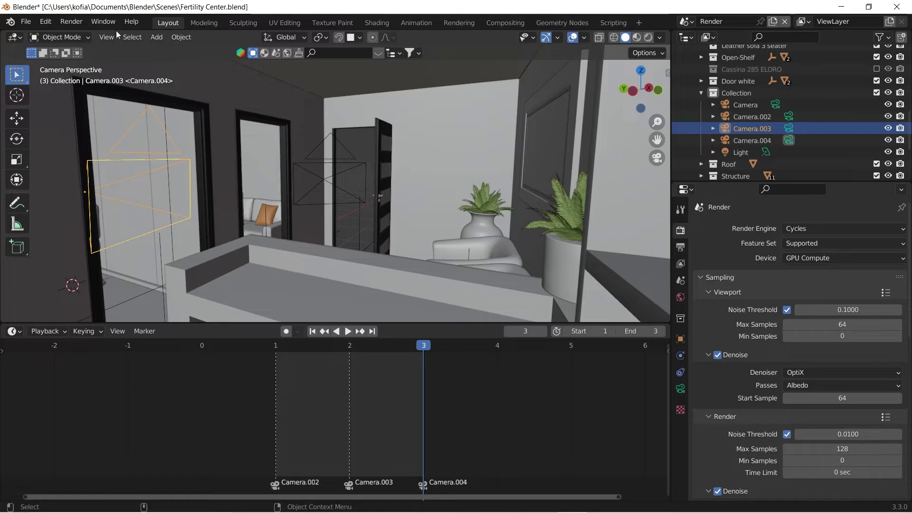
# - Browse the render output path to Documents\Blender\Rendered Images
pyautogui.click(71, 21)
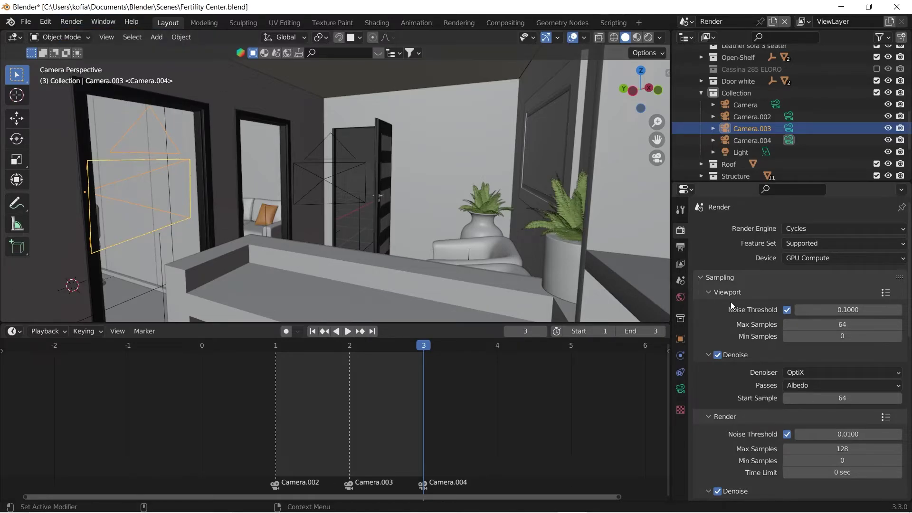
pyautogui.click(675, 249)
pyautogui.scroll(-7, 829, 356)
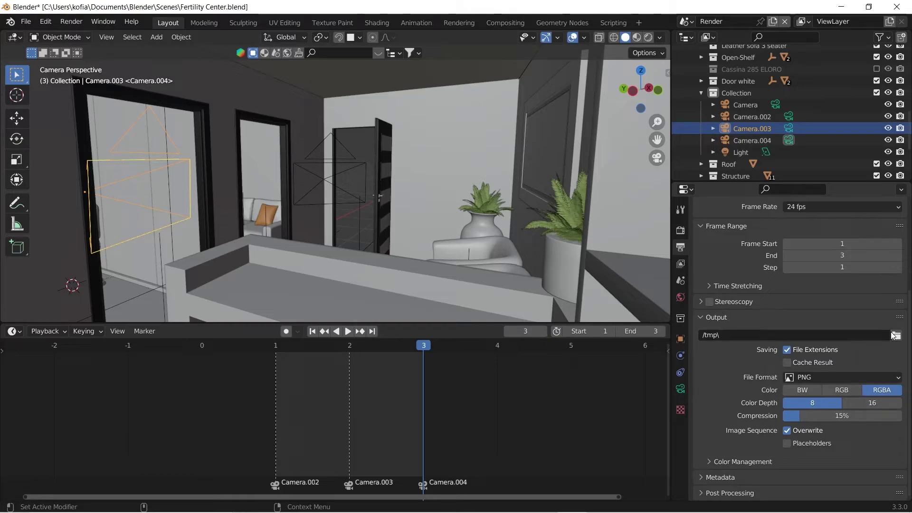
pyautogui.click(896, 336)
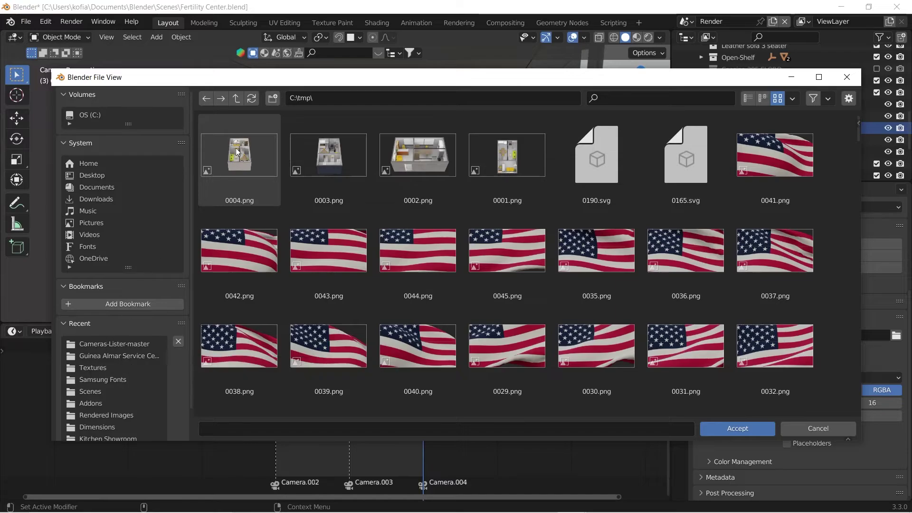
pyautogui.click(87, 188)
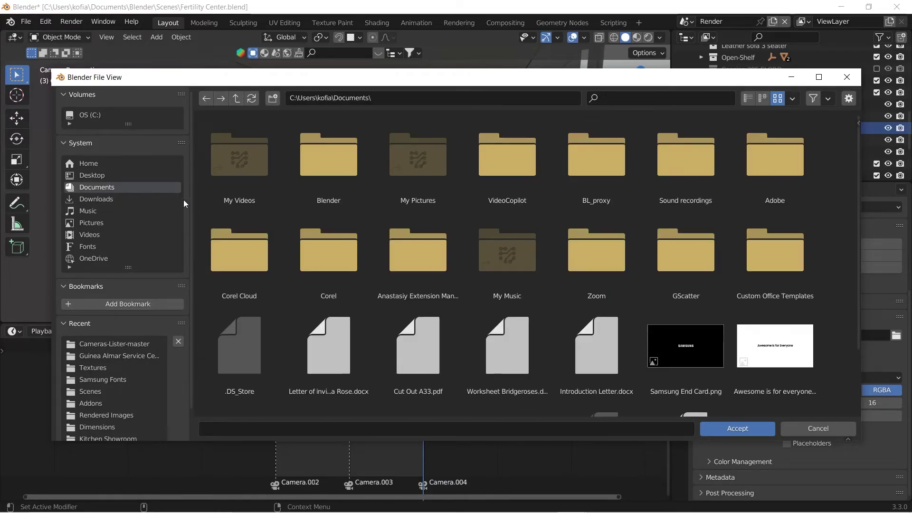
pyautogui.click(311, 170)
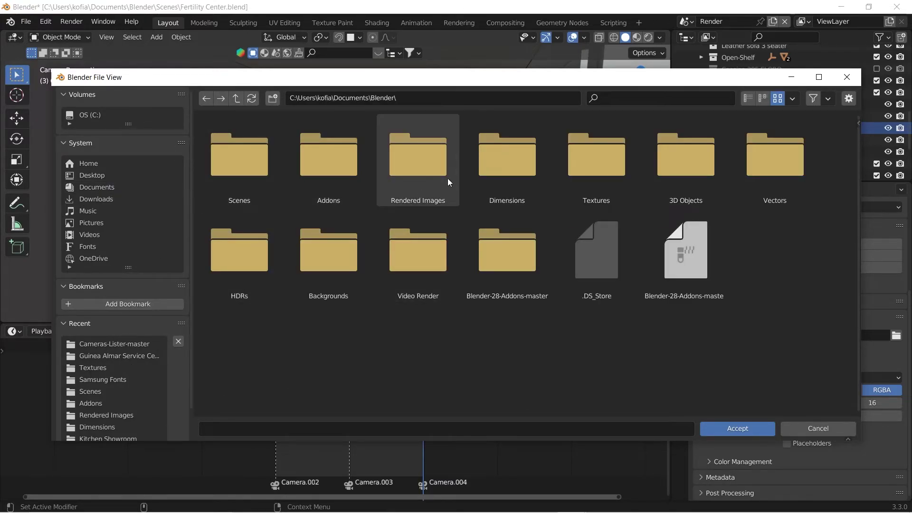
pyautogui.click(434, 175)
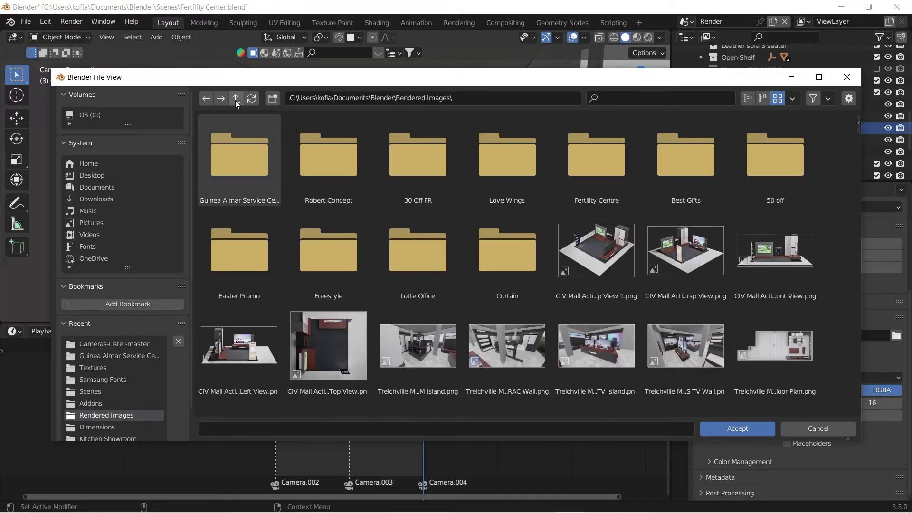
# - Create a Trial Render folder there and accept it as the output folder
pyautogui.click(272, 98)
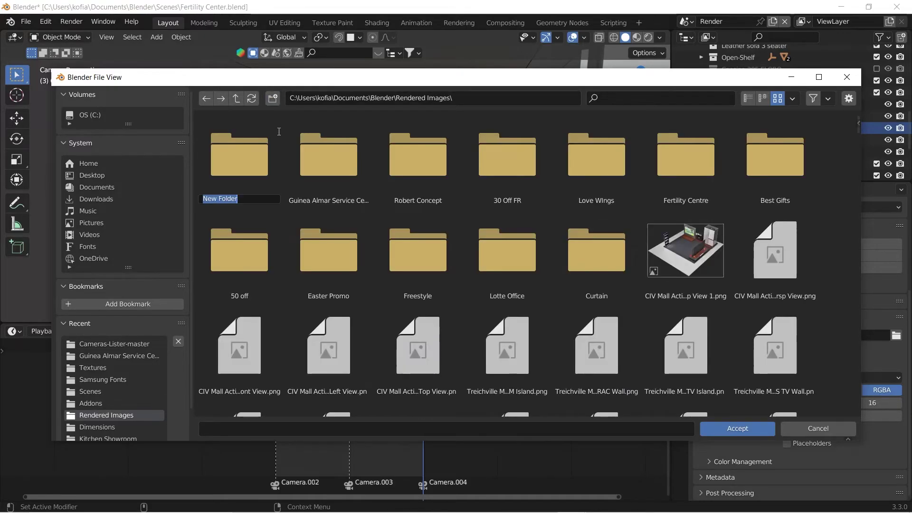
pyautogui.write('Train Station')
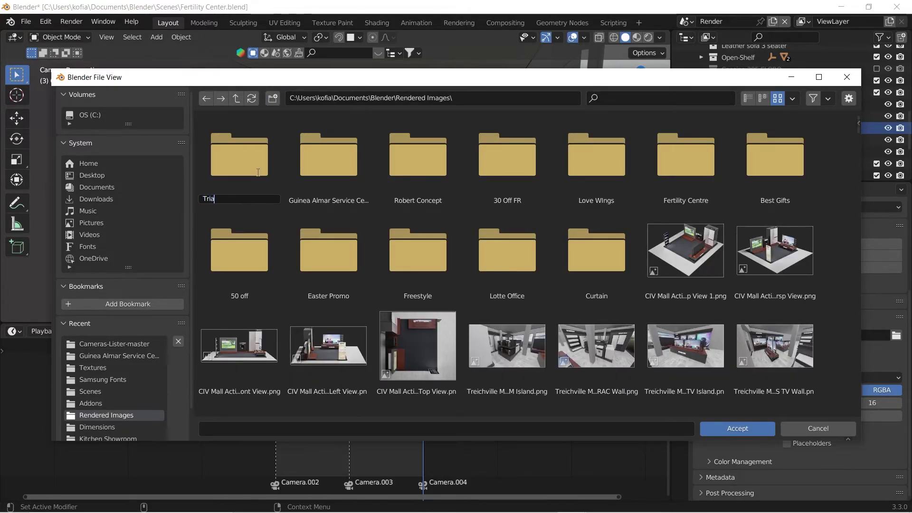
pyautogui.press('Return')
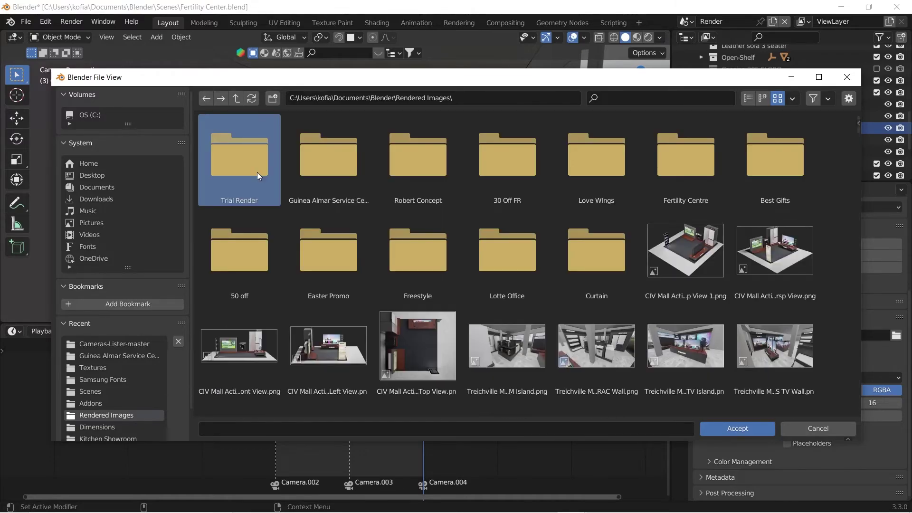
pyautogui.doubleClick(258, 172)
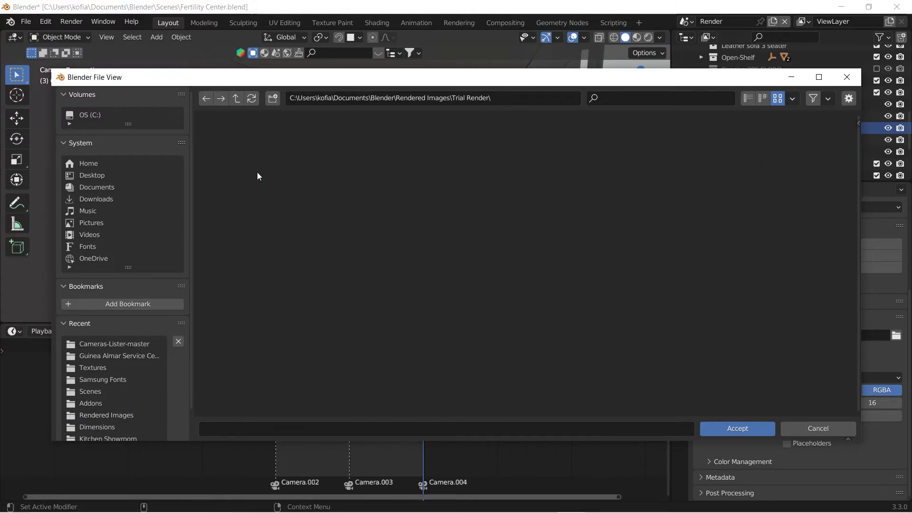
pyautogui.click(741, 427)
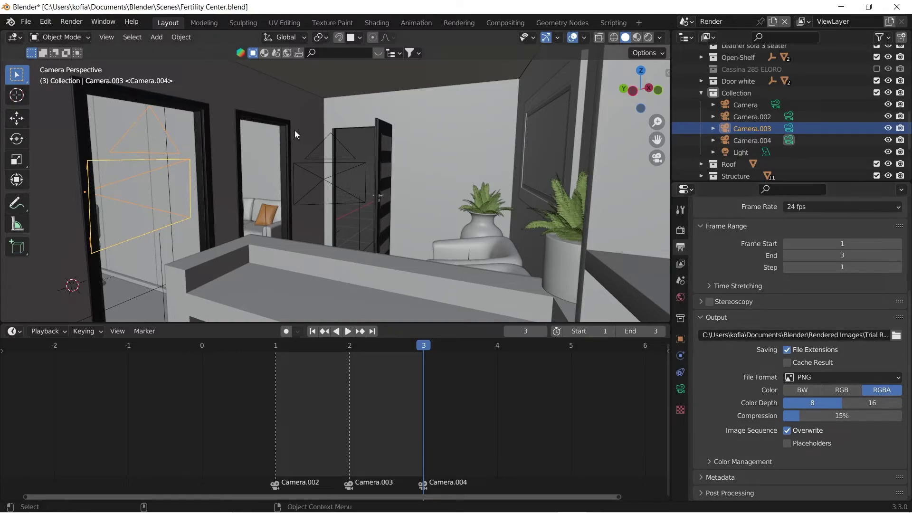
# - Render frames 1–3 with Render Animation, then close the finished render window
pyautogui.click(67, 24)
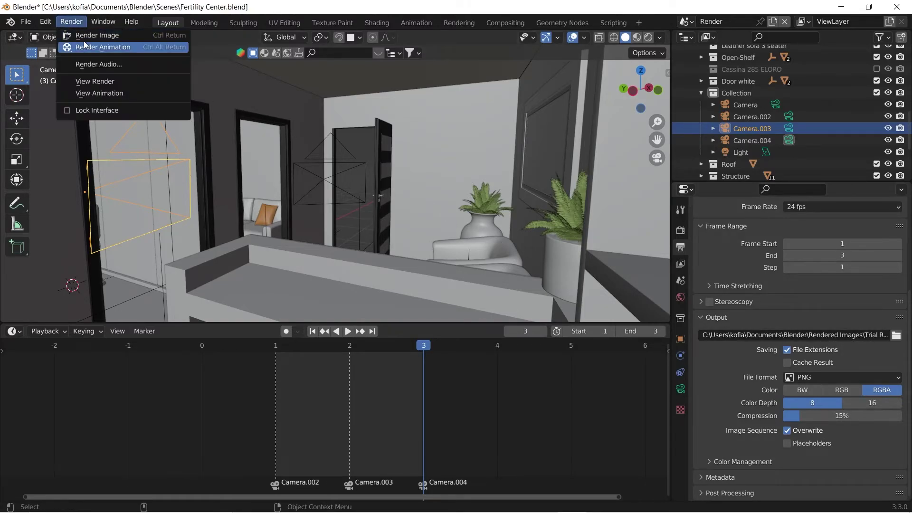
pyautogui.click(84, 46)
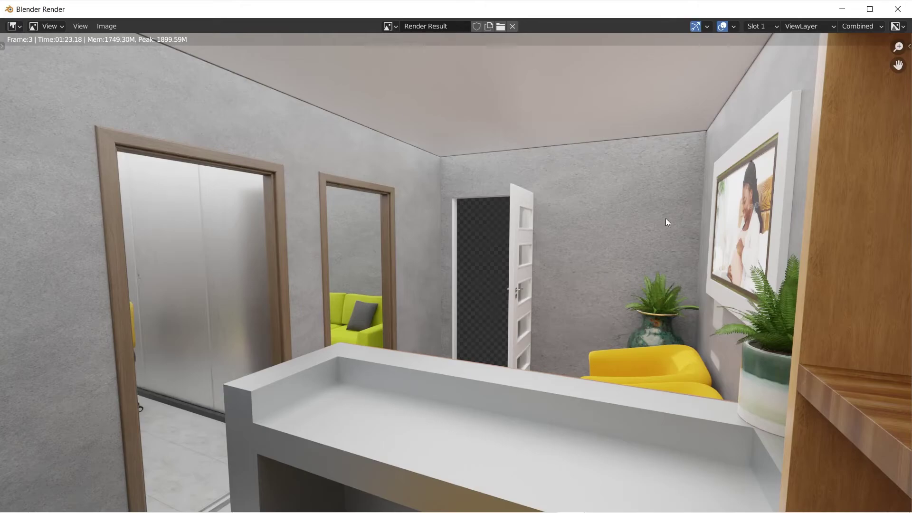
pyautogui.click(898, 10)
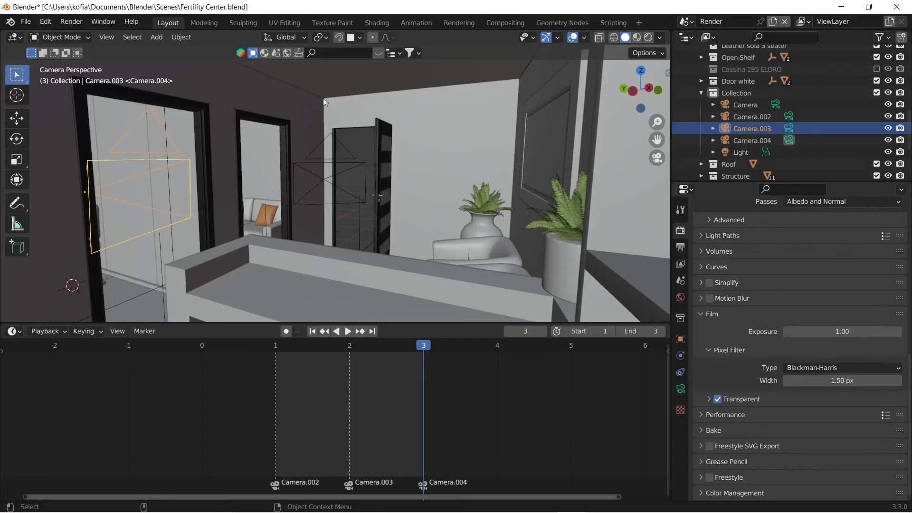
# - Play back the rendered Trial Render PNG sequence with View Animation
pyautogui.click(76, 24)
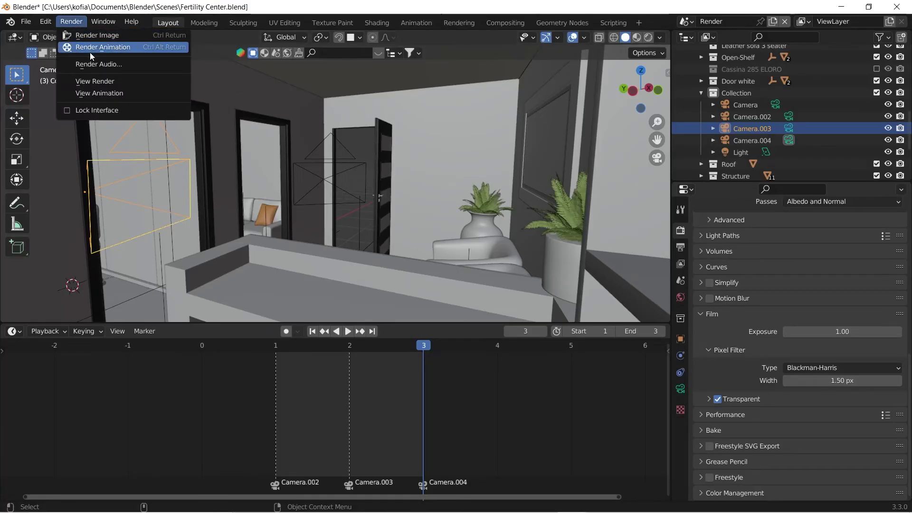
pyautogui.click(94, 93)
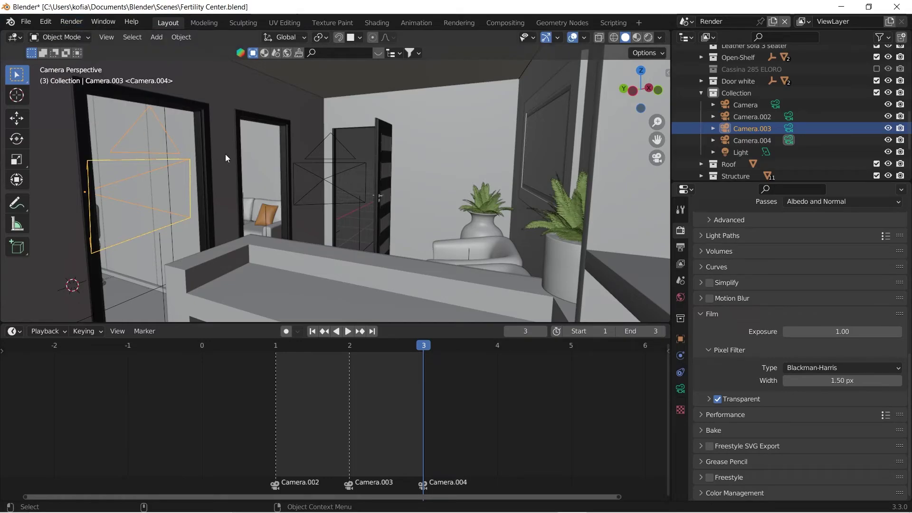